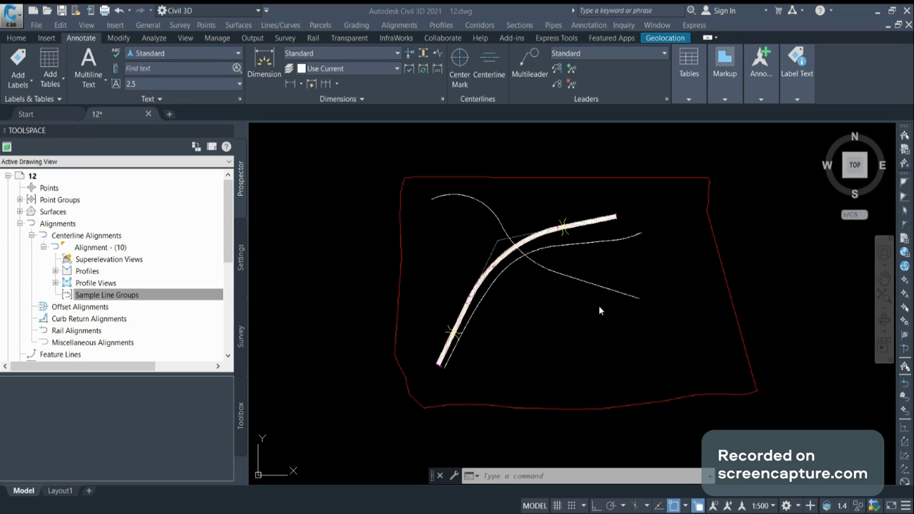
- Examine the road corridor and the two utility lines running beside and across it
scroll(443, 351, up, 2)
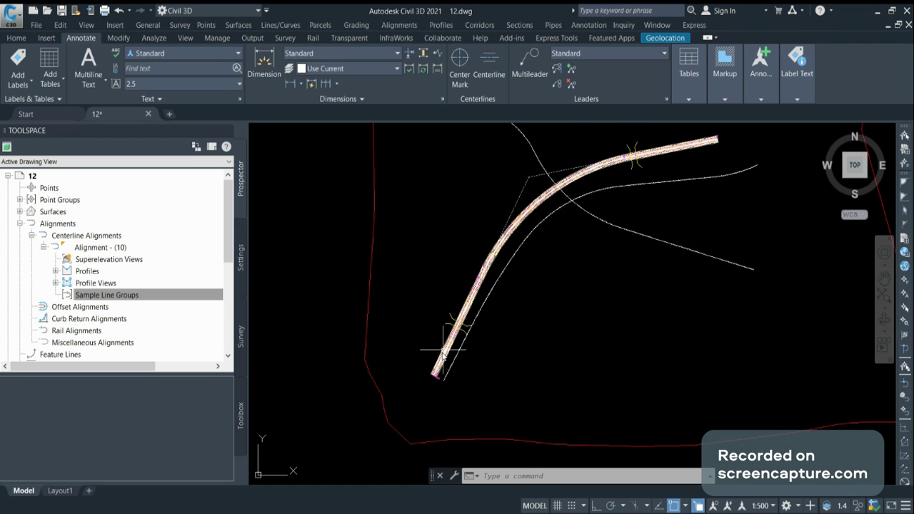
scroll(443, 352, up, 4)
scroll(414, 438, up, 1)
scroll(521, 296, down, 1)
middle_drag(521, 296, 395, 436)
scroll(394, 436, down, 2)
middle_drag(516, 261, 365, 461)
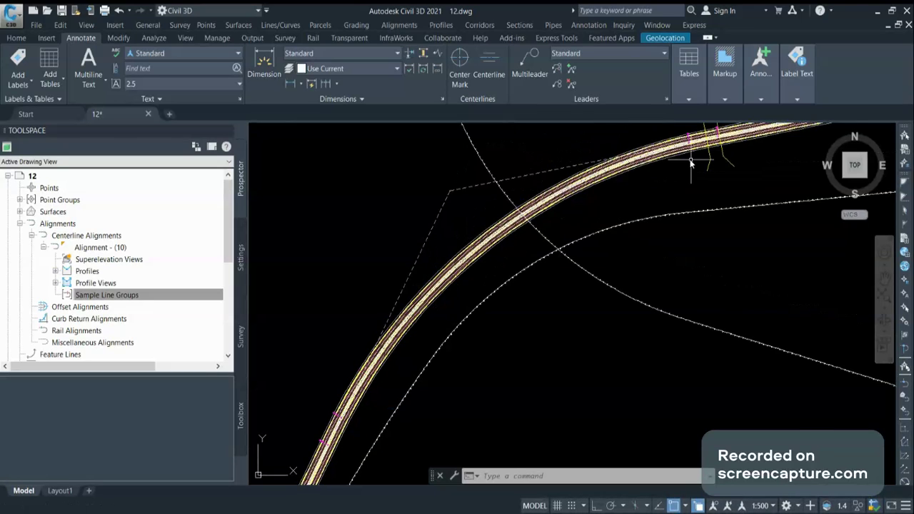
middle_drag(691, 159, 620, 208)
scroll(620, 208, down, 1)
mouse_move(397, 405)
middle_down()
mouse_move(432, 295)
mouse_move(451, 279)
middle_up()
- Inspect the properties of the utility polyline that runs alongside the corridor, checking its linetype
scroll(459, 300, up, 3)
scroll(427, 323, up, 2)
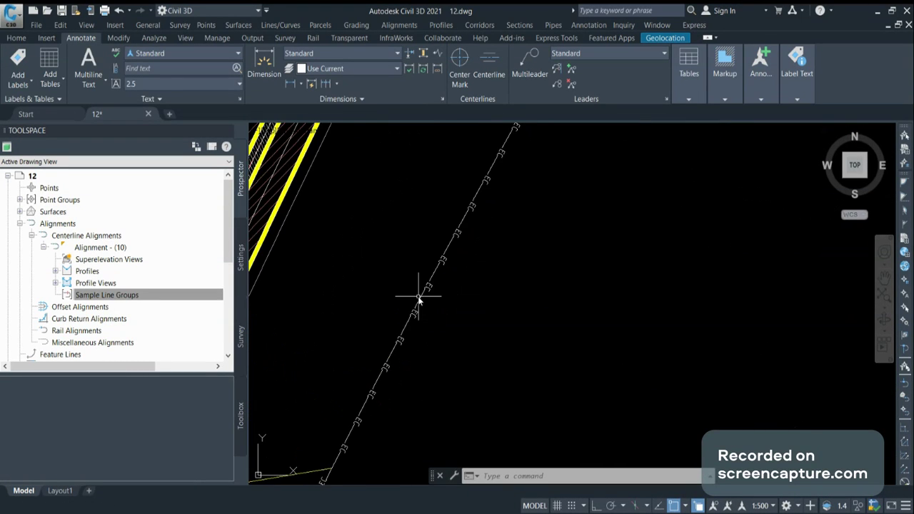
click(419, 300)
key(ctrl+1)
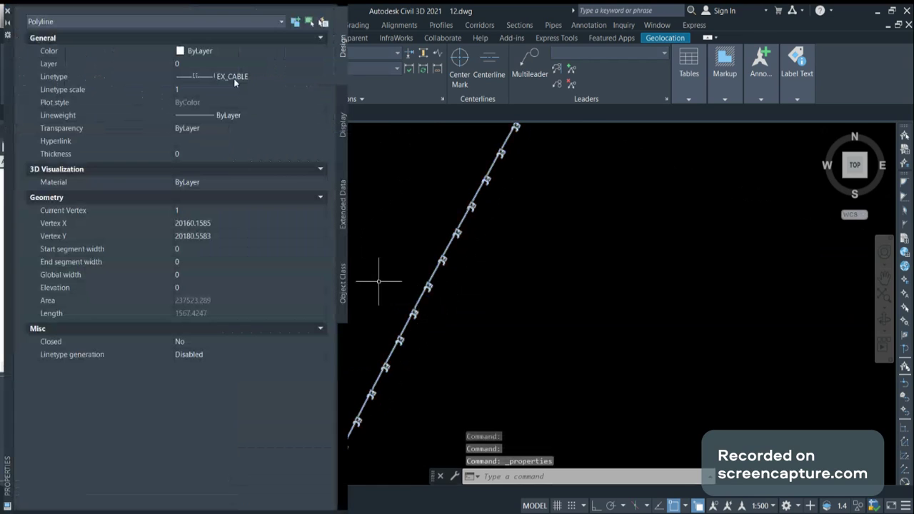
scroll(486, 321, down, 3)
middle_drag(563, 143, 419, 287)
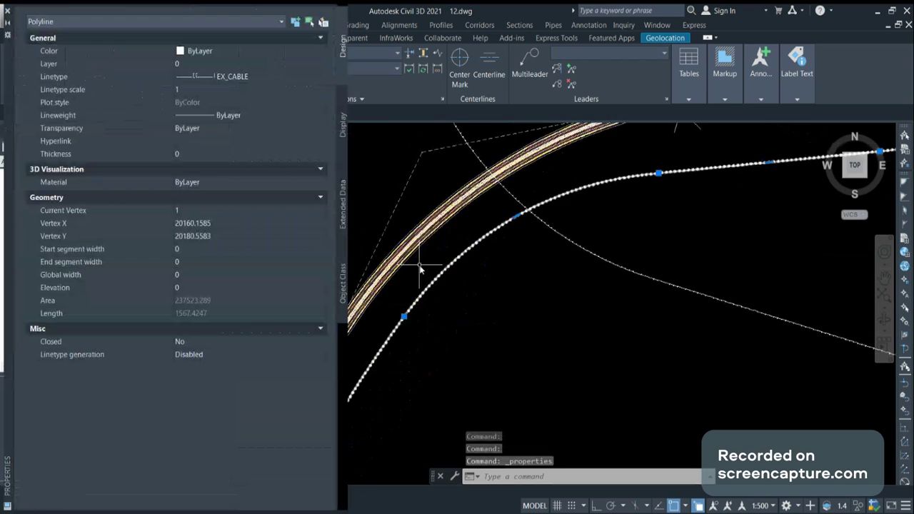
scroll(420, 267, down, 3)
key(Escape)
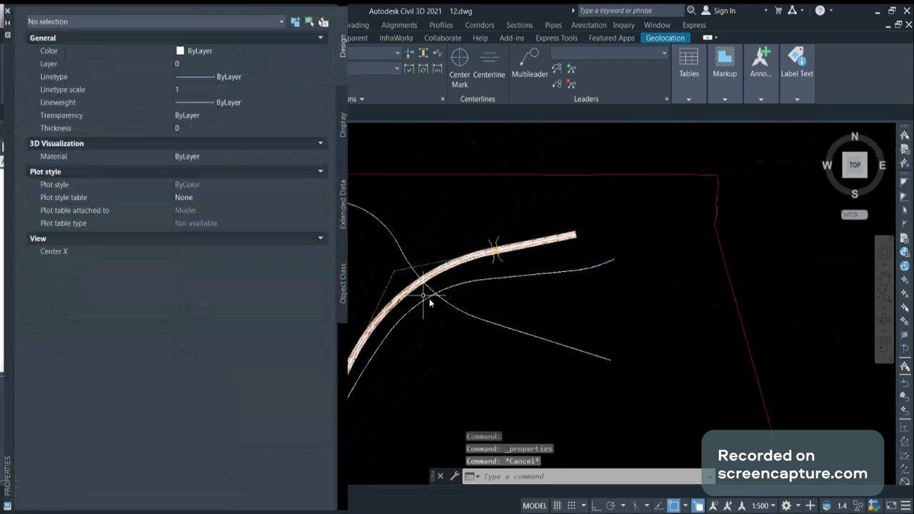
- Inspect the linetype of the utility polyline that crosses the corridor, then close the properties and clear the selection
scroll(444, 306, up, 5)
click(477, 289)
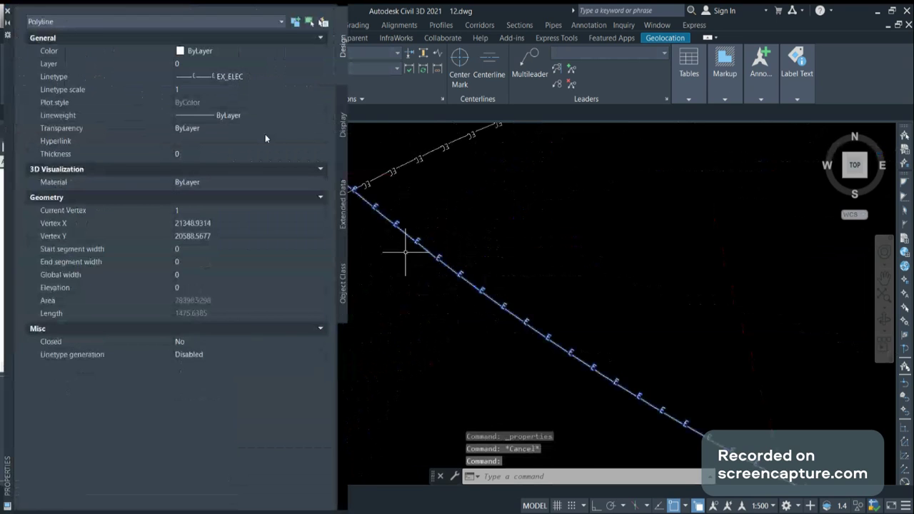
scroll(566, 279, down, 3)
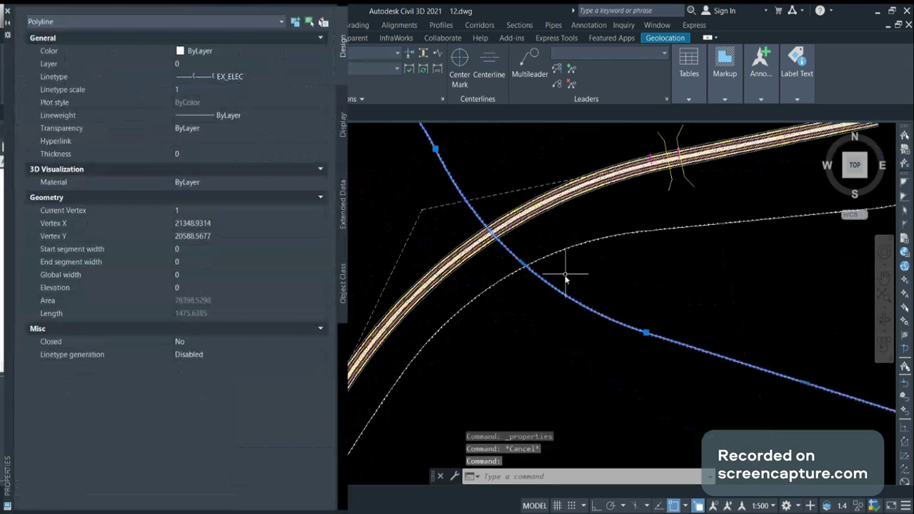
scroll(565, 280, down, 2)
scroll(485, 241, down, 4)
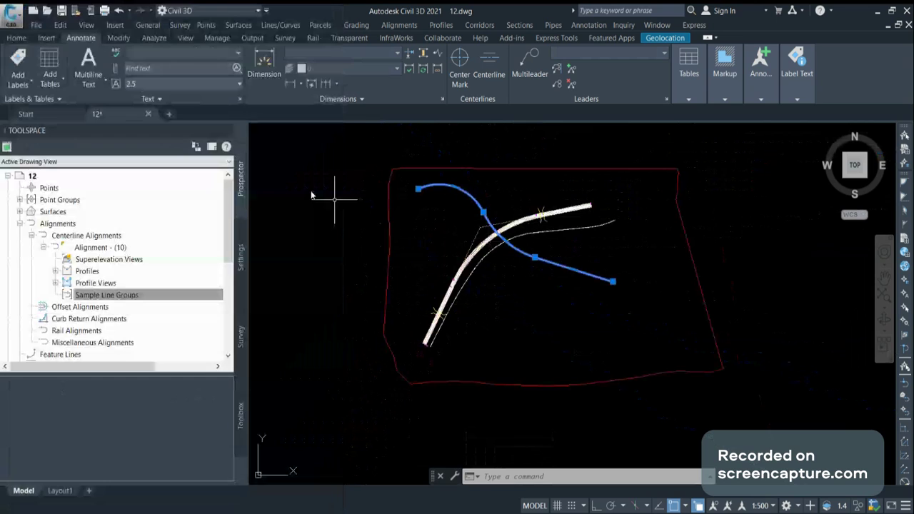
key(Escape)
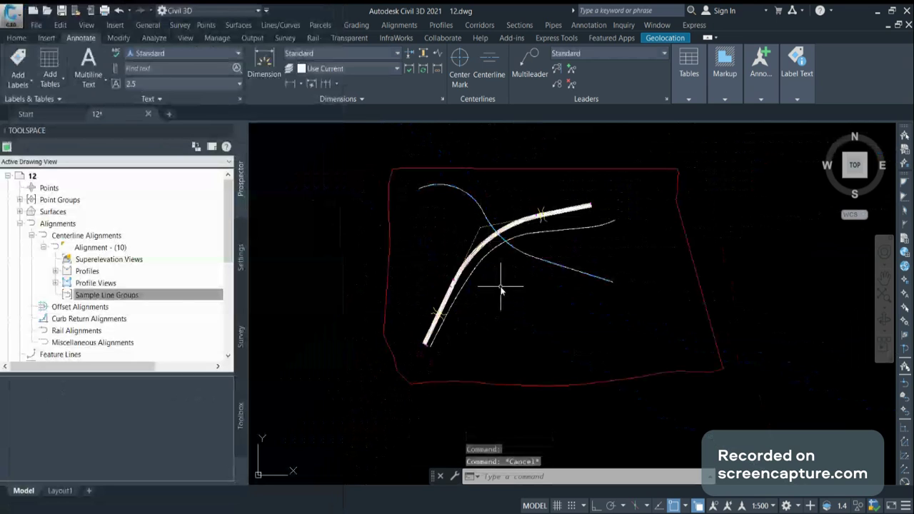
middle_drag(501, 289, 447, 286)
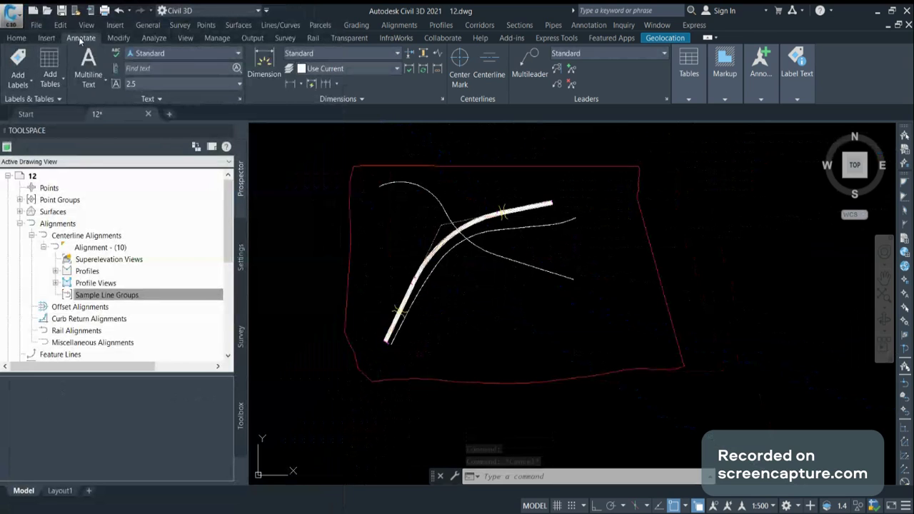
- Add multiple segment line and curve labels to the EX_CABLE polyline alongside the corridor
click(19, 83)
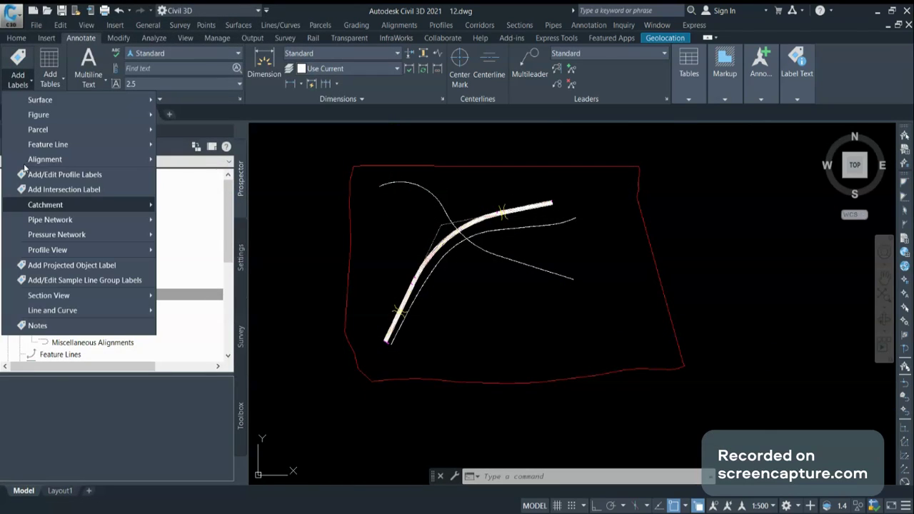
mouse_move(92, 307)
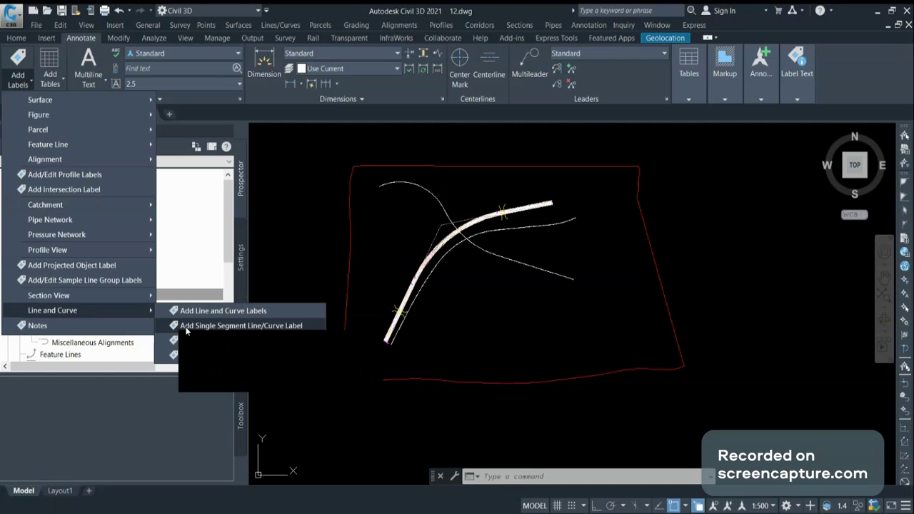
click(238, 341)
scroll(413, 305, up, 4)
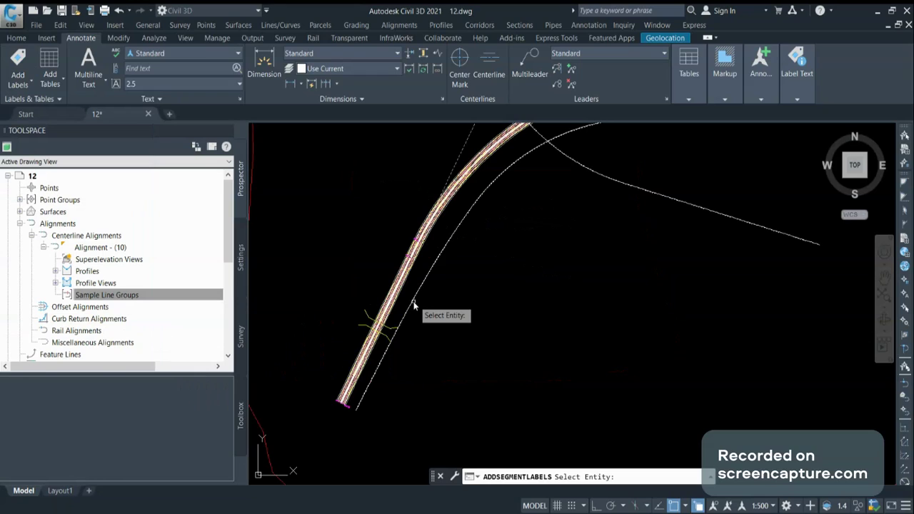
scroll(407, 315, up, 3)
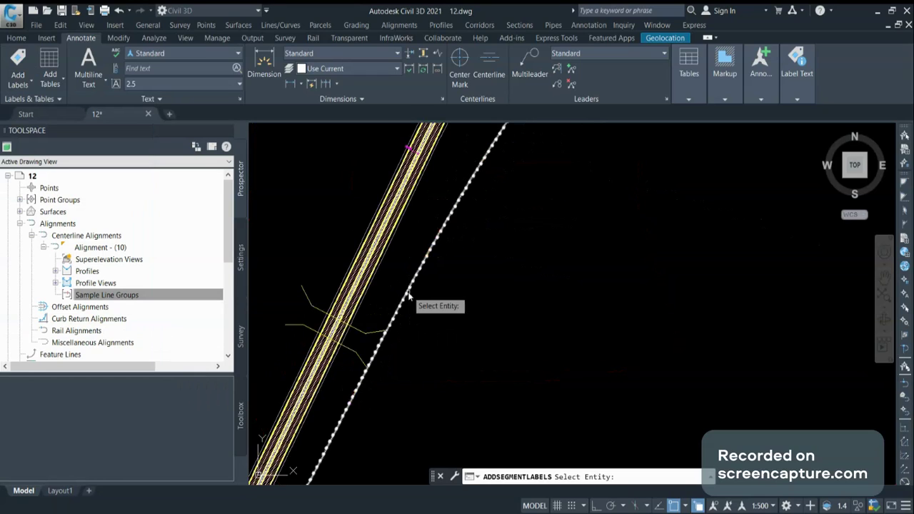
click(409, 294)
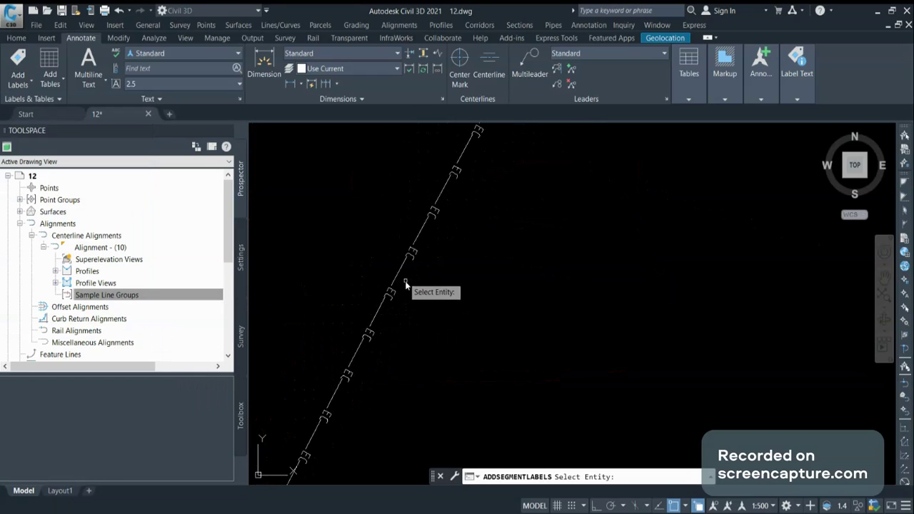
scroll(477, 264, down, 5)
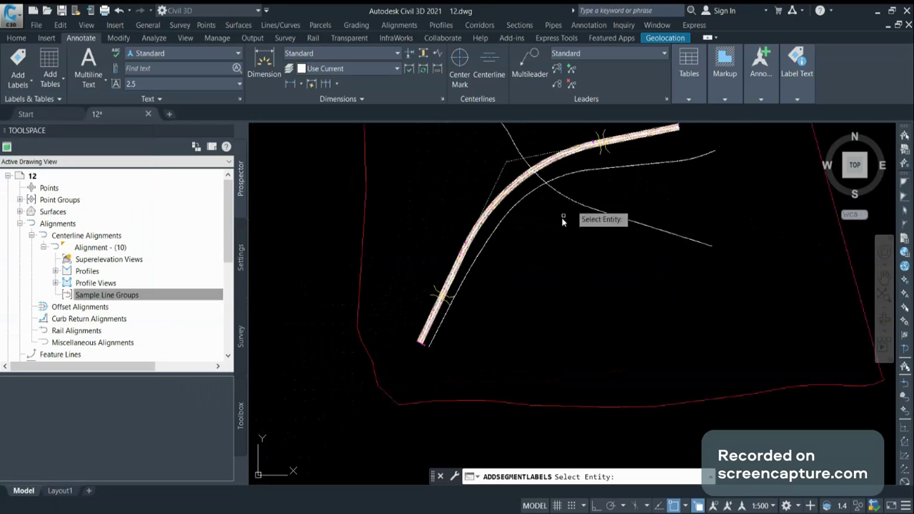
scroll(465, 270, up, 5)
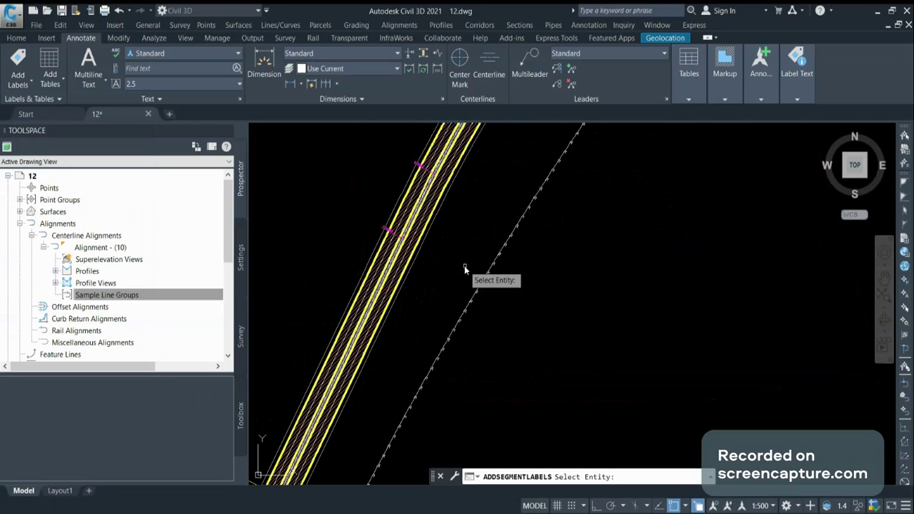
scroll(475, 257, up, 3)
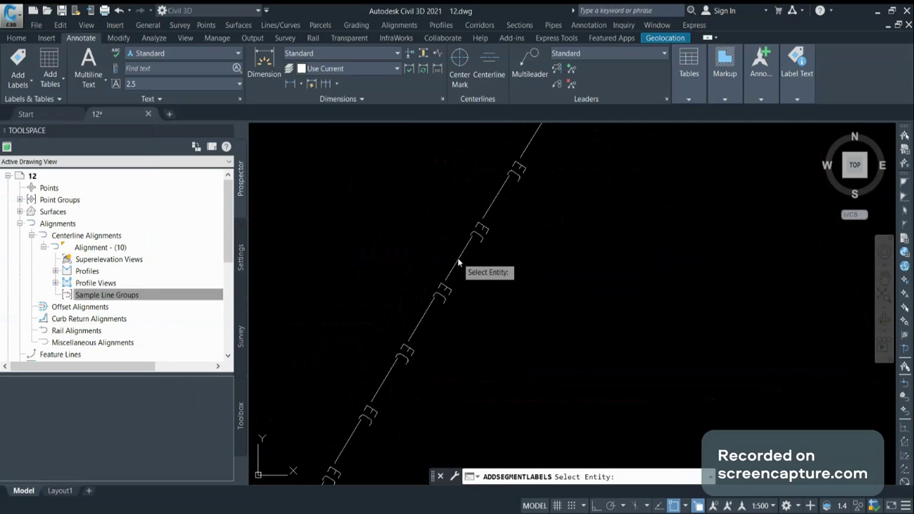
scroll(458, 258, down, 2)
click(437, 280)
key(Return)
- Check a length and radius label placed on the cable polyline
scroll(441, 272, down, 5)
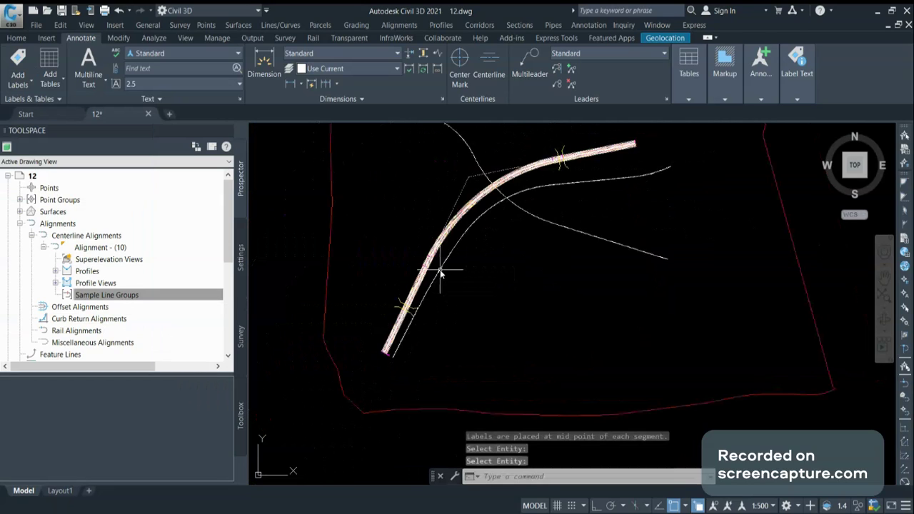
scroll(441, 272, up, 5)
scroll(482, 247, up, 2)
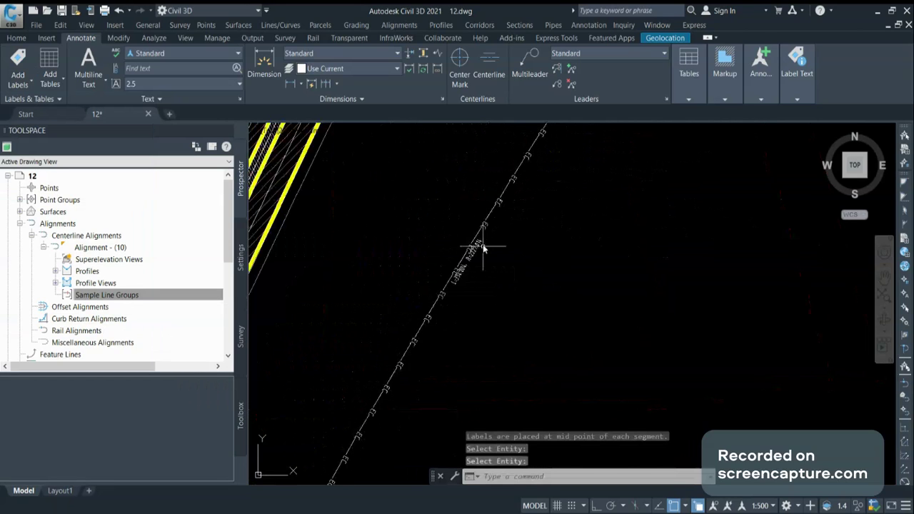
scroll(449, 296, up, 3)
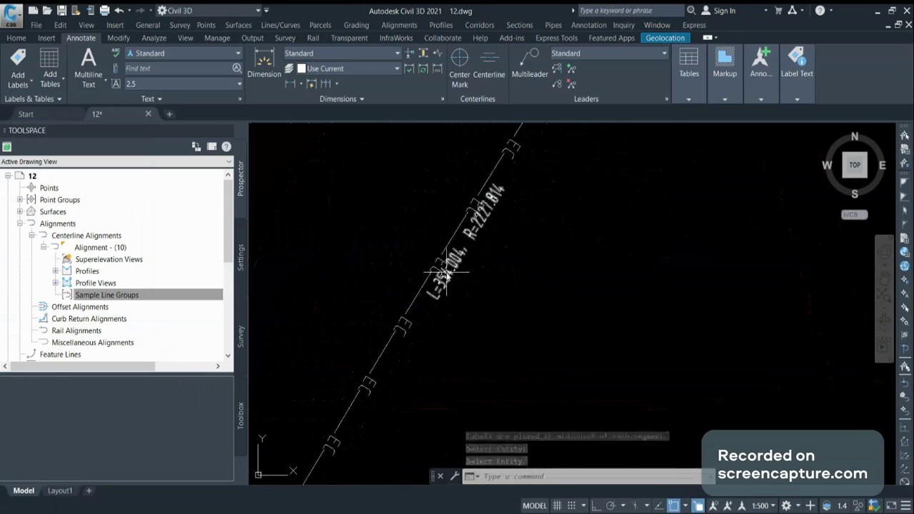
scroll(451, 261, down, 1)
scroll(453, 261, down, 5)
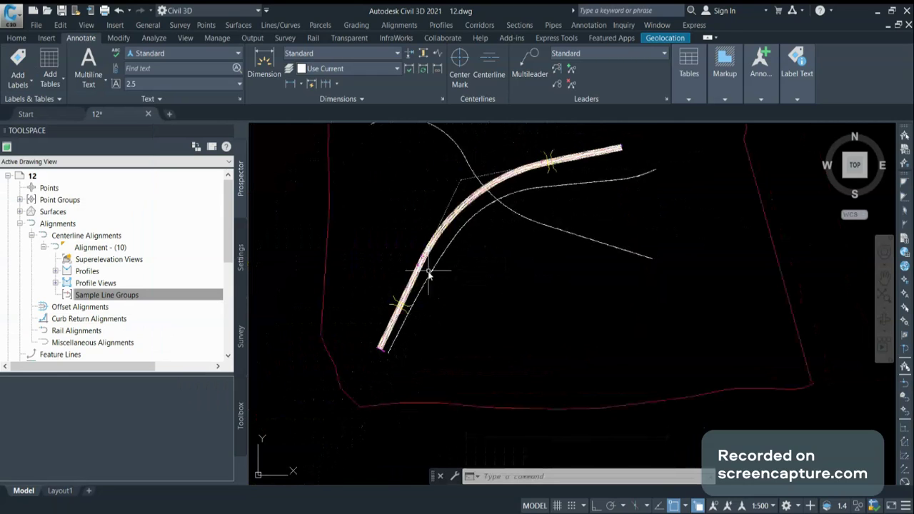
- Select the cable polyline to examine its vertices and individual segments along the corridor, then deselect it
mouse_move(429, 273)
middle_down()
mouse_move(429, 295)
mouse_move(402, 239)
middle_up()
scroll(402, 240, up, 5)
click(407, 207)
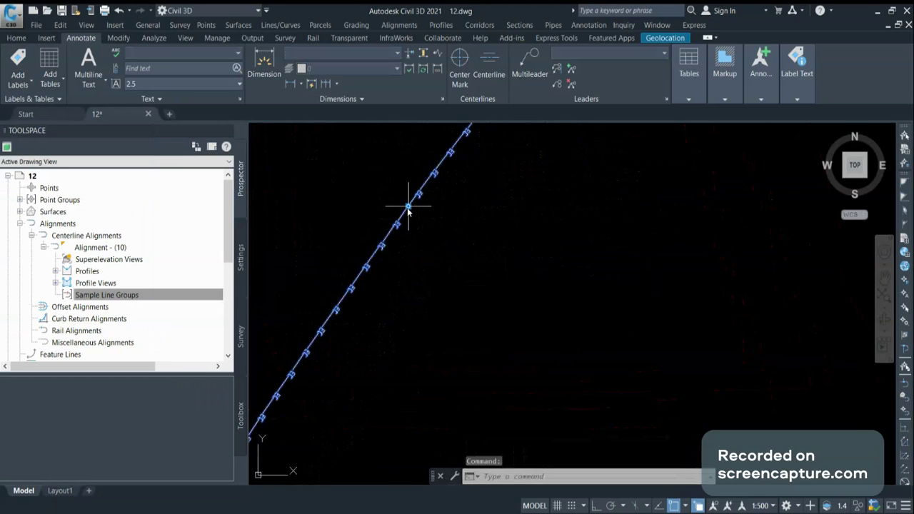
scroll(336, 314, down, 5)
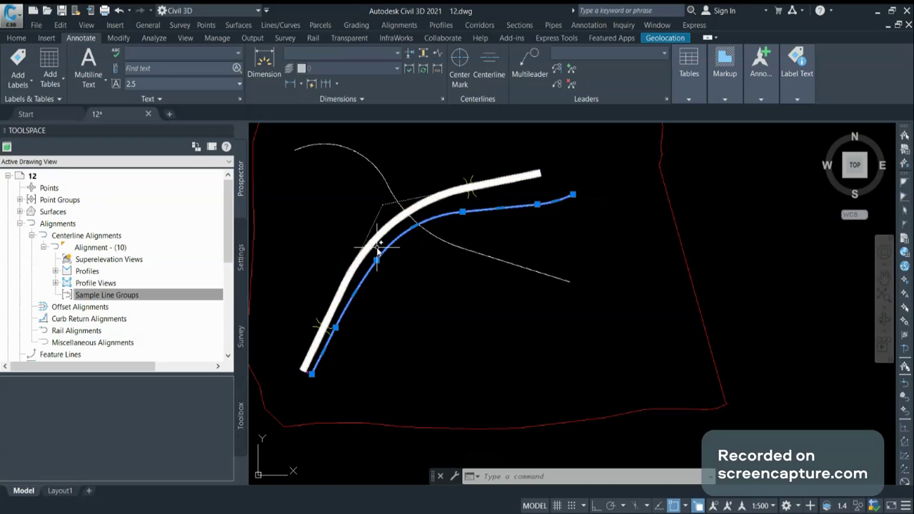
scroll(379, 248, up, 2)
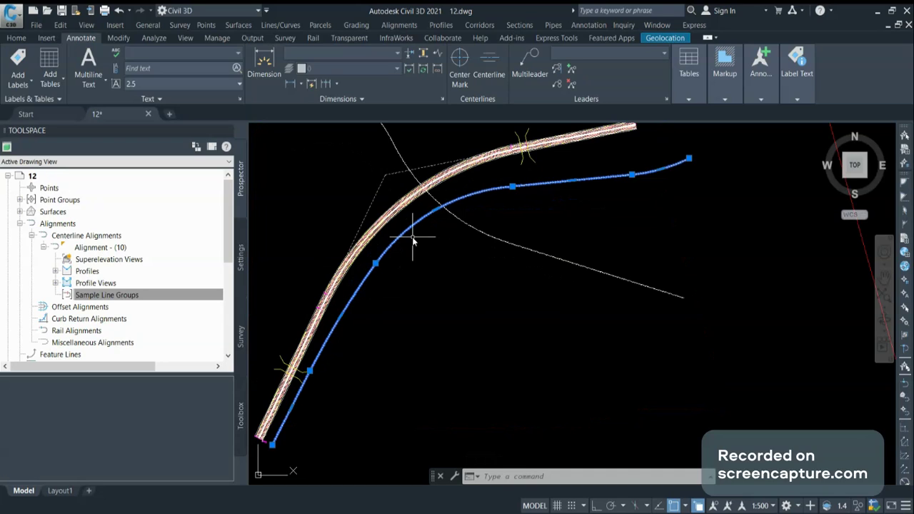
middle_drag(476, 229, 465, 260)
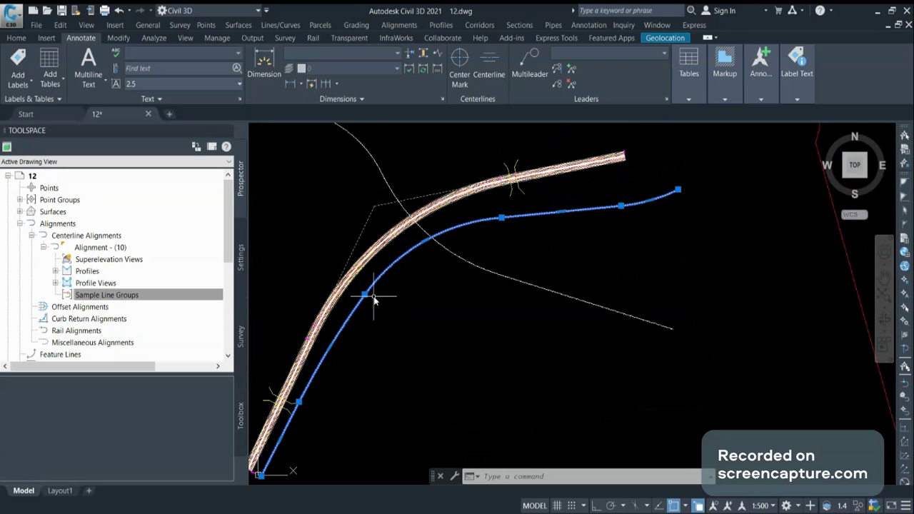
mouse_move(332, 343)
middle_down()
mouse_move(366, 254)
mouse_move(340, 309)
middle_up()
scroll(365, 254, up, 3)
scroll(340, 309, down, 3)
scroll(333, 309, down, 2)
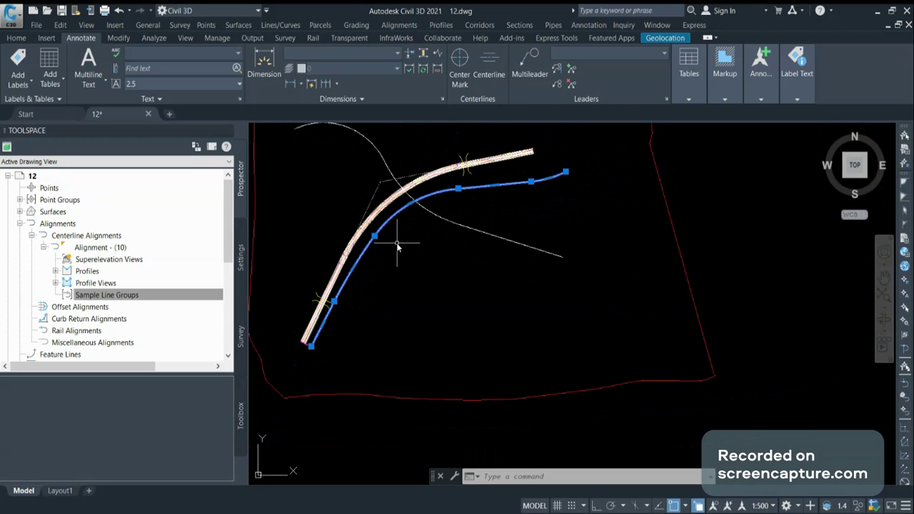
key(Escape)
key(Escape)
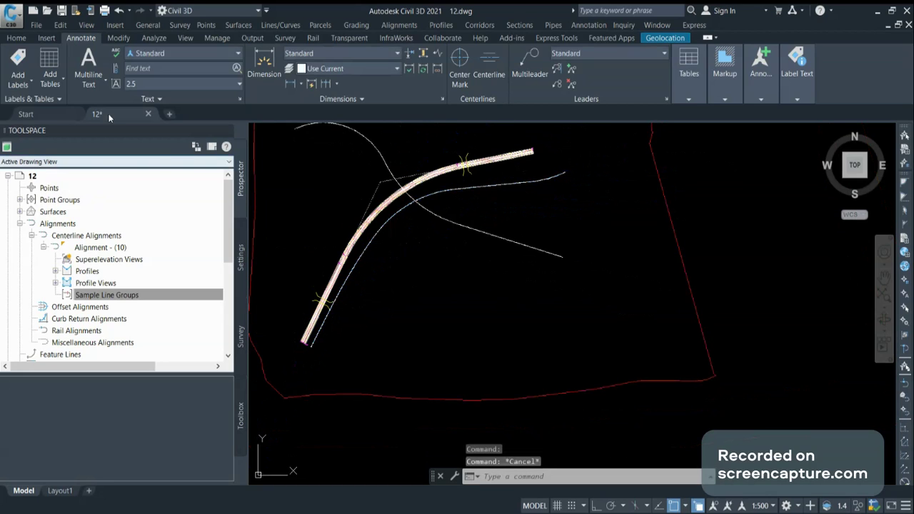
- Start a line and curve segment table and select all the labels along the cable polyline beside the corridor
click(59, 83)
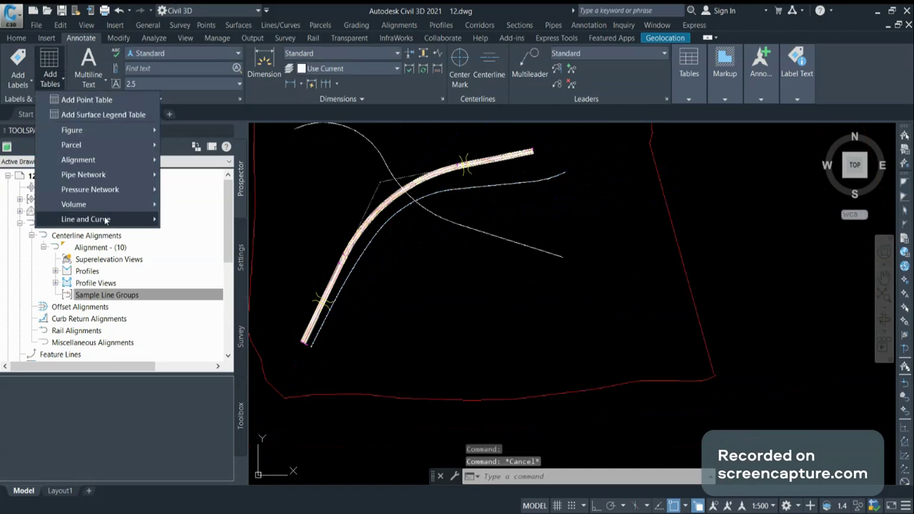
mouse_move(105, 221)
click(209, 248)
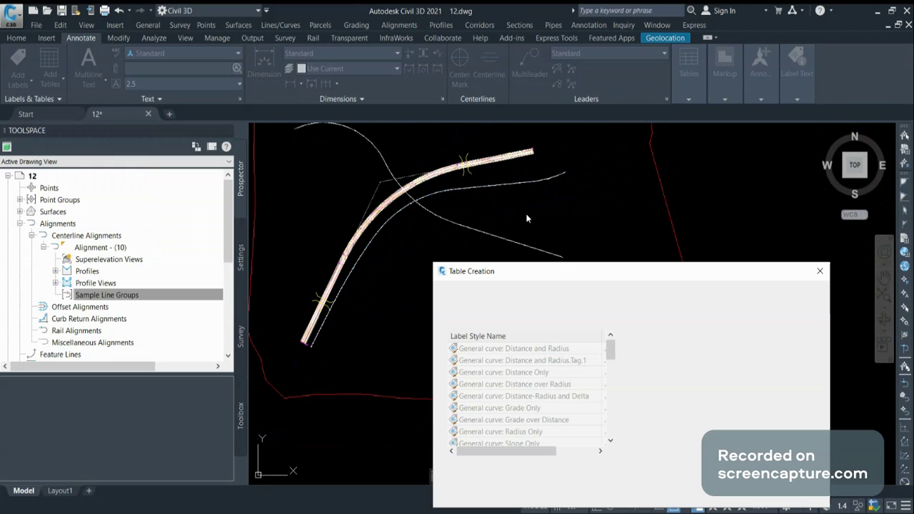
click(453, 468)
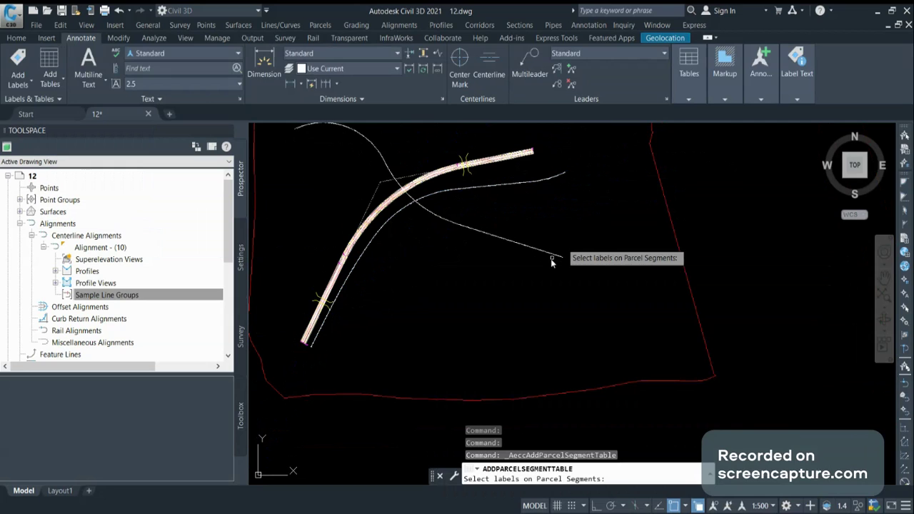
click(594, 143)
click(264, 363)
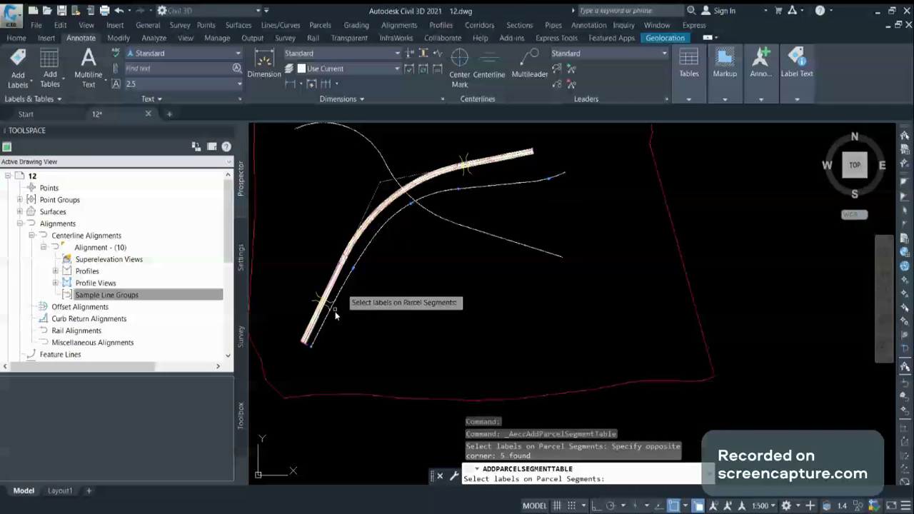
- Check the selected labels along the cable polyline, confirm the selection and convert all their label styles to tag mode
scroll(351, 281, up, 5)
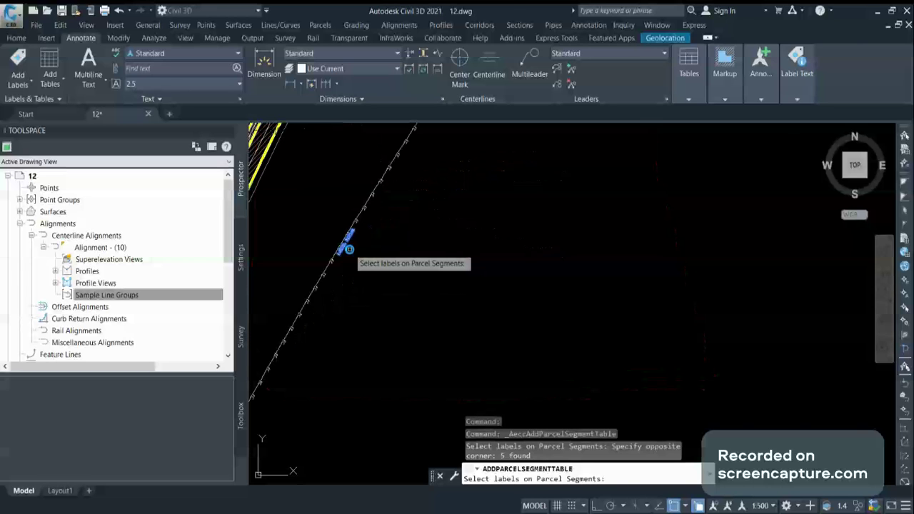
scroll(351, 250, down, 5)
scroll(354, 246, down, 3)
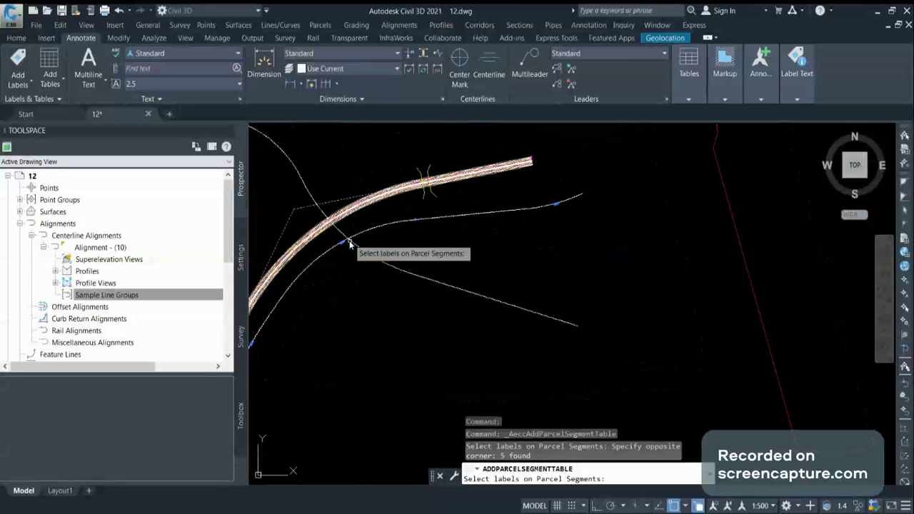
scroll(375, 220, up, 6)
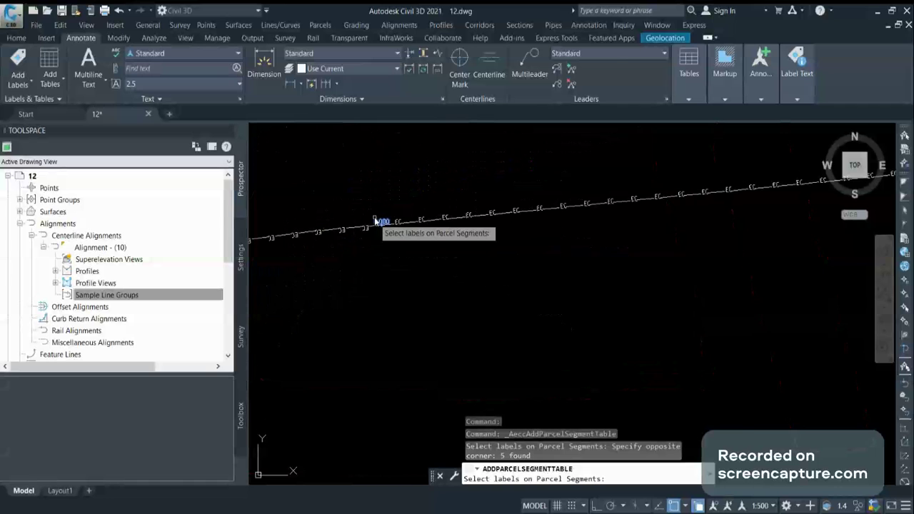
scroll(421, 218, down, 6)
scroll(422, 218, up, 4)
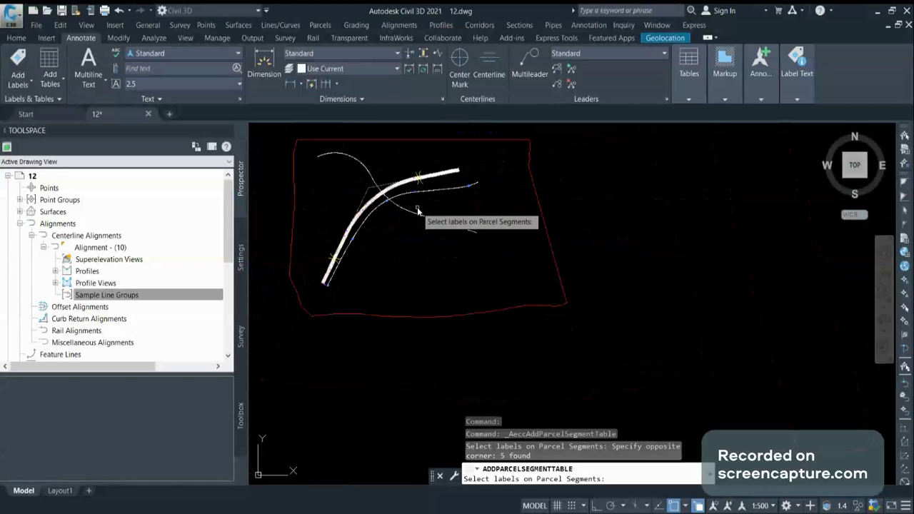
key(Return)
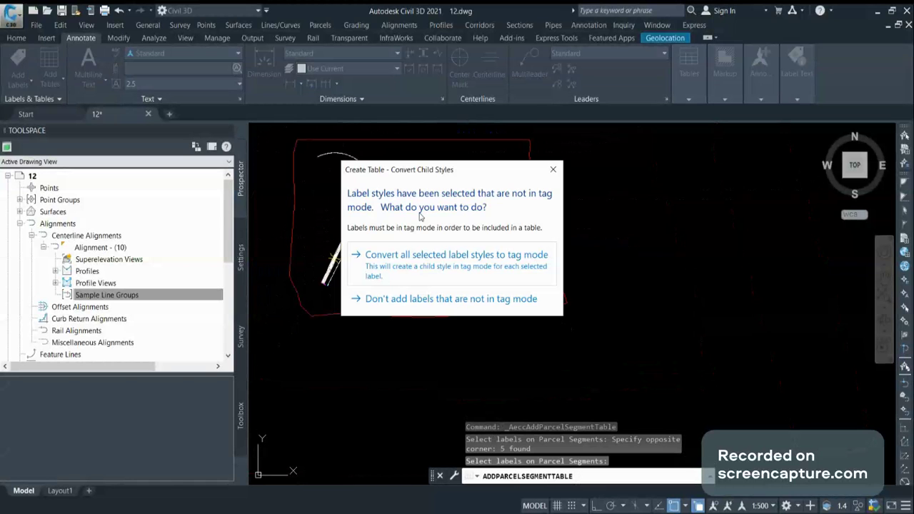
click(440, 261)
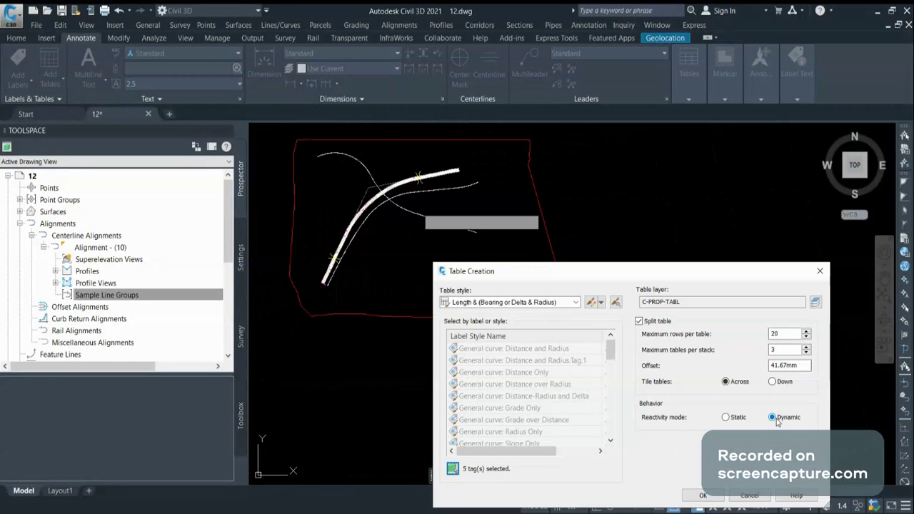
- Create the segment table with dynamic reactivity and place it in the empty area near the east ends of the two lines
key(Return)
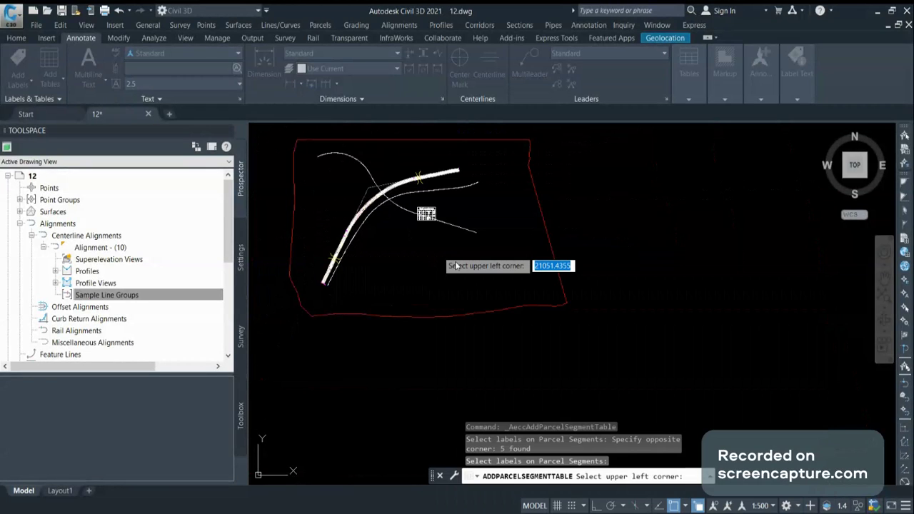
scroll(471, 225, up, 5)
click(478, 178)
scroll(486, 184, up, 2)
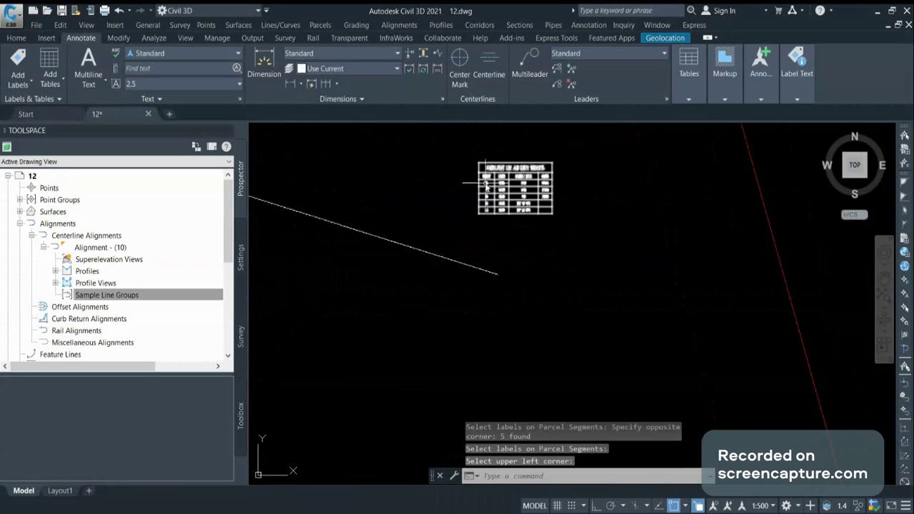
scroll(485, 185, up, 4)
scroll(489, 196, up, 4)
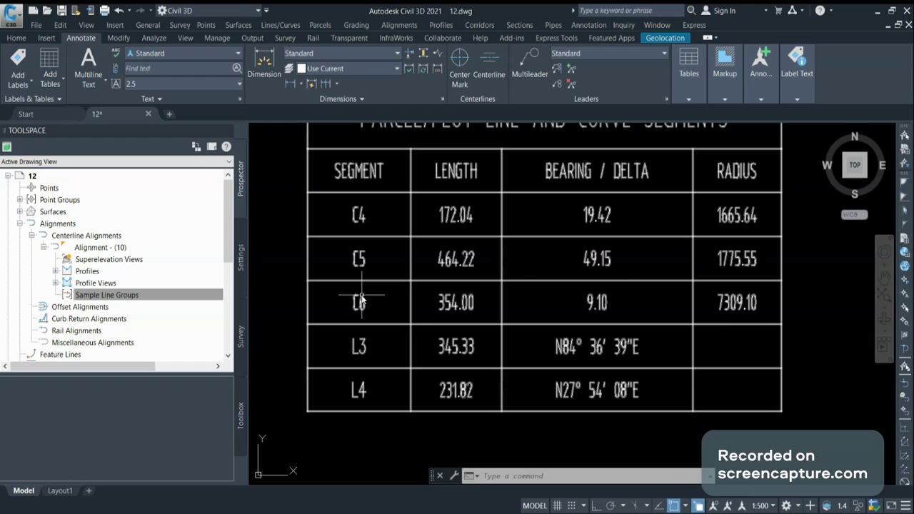
- Change the segment table's style to Length & Bearing or Delta & Radius in its table properties
scroll(727, 307, down, 4)
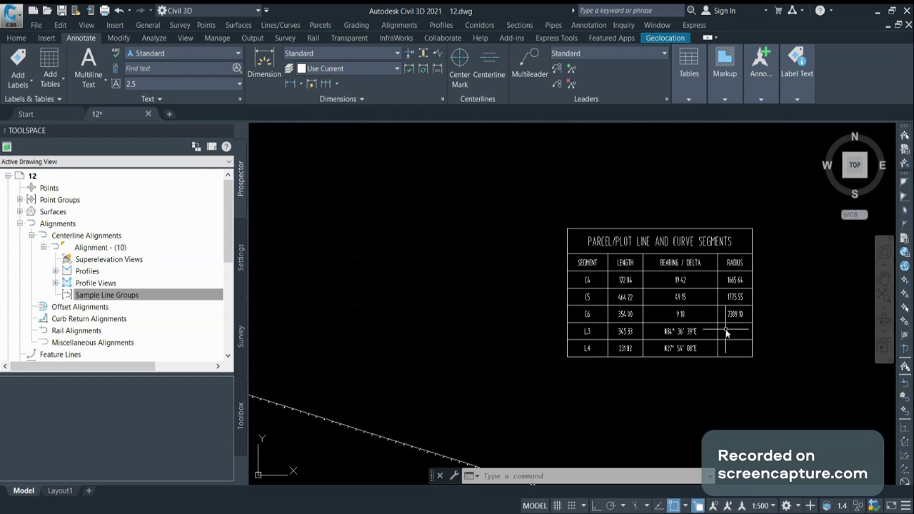
scroll(625, 247, down, 6)
scroll(549, 239, up, 4)
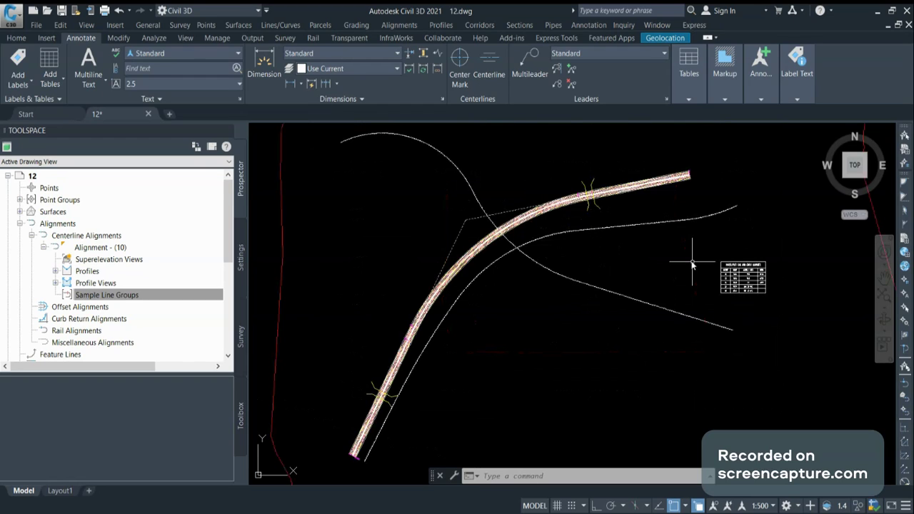
middle_drag(751, 267, 619, 246)
click(619, 246)
scroll(619, 246, up, 4)
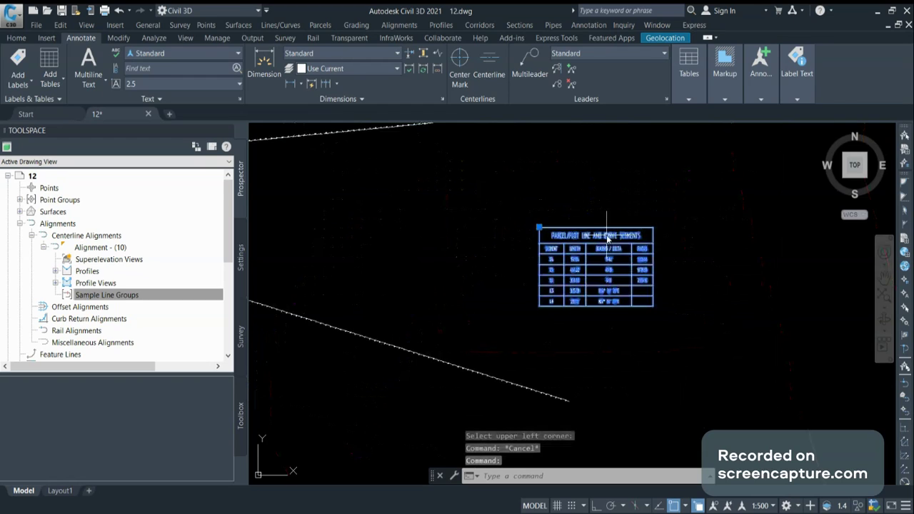
right_click(607, 240)
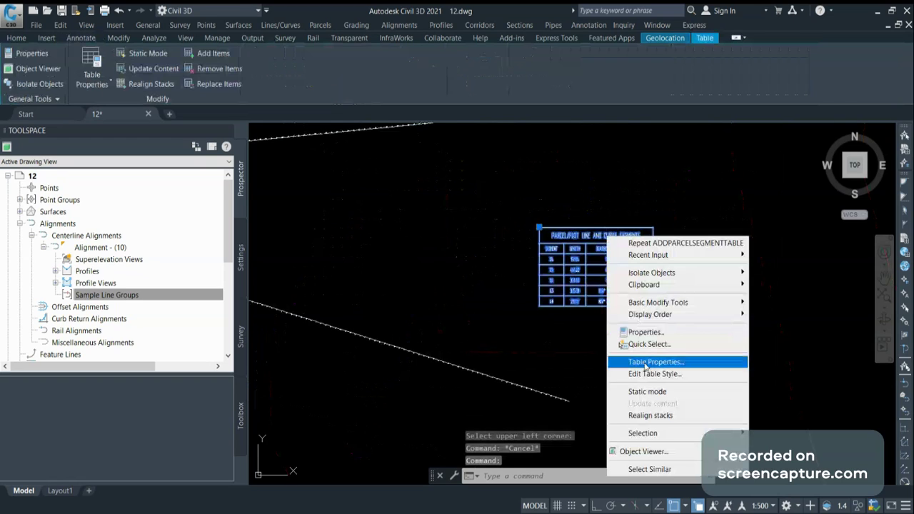
click(645, 363)
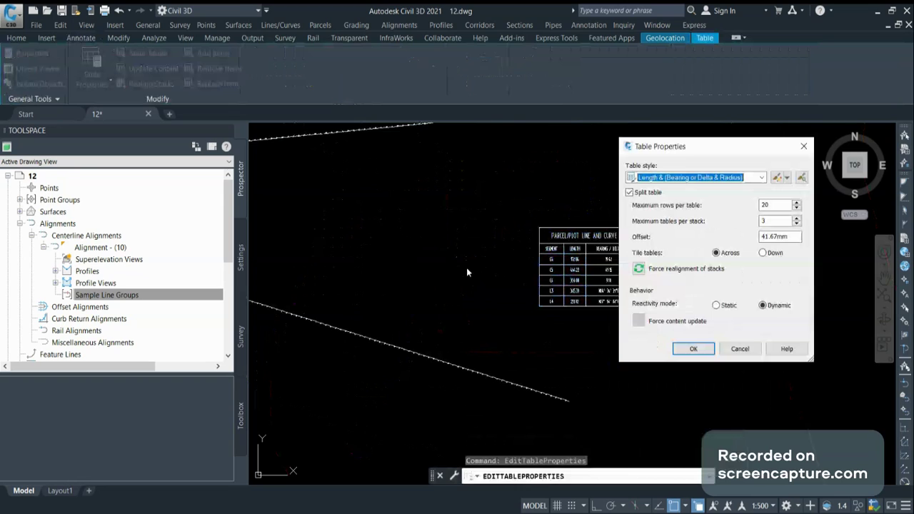
click(689, 179)
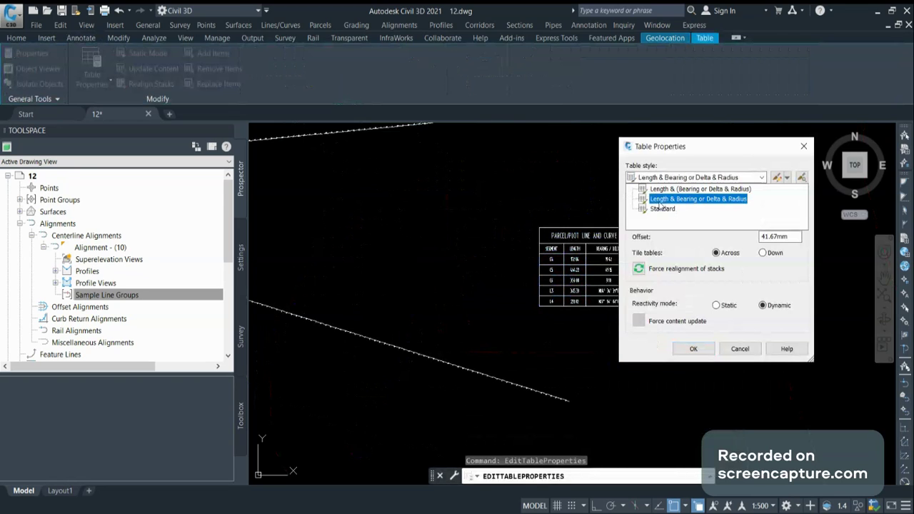
click(659, 200)
click(691, 349)
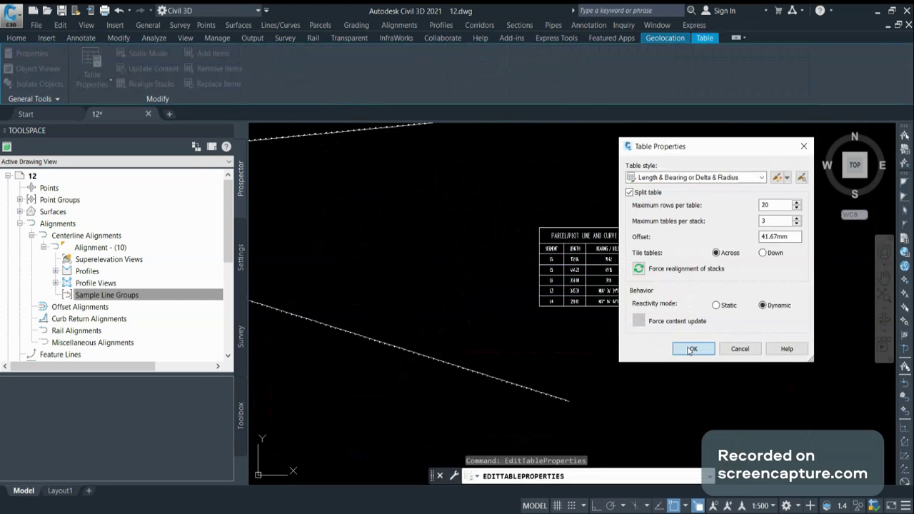
- Examine the restyled table's columns for segment number, length, bearing/delta and radius
scroll(615, 204, up, 5)
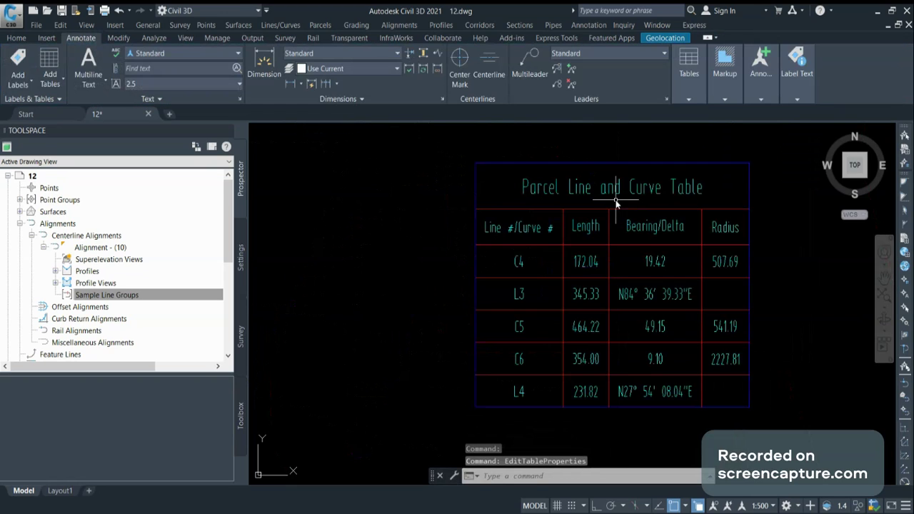
scroll(592, 272, up, 2)
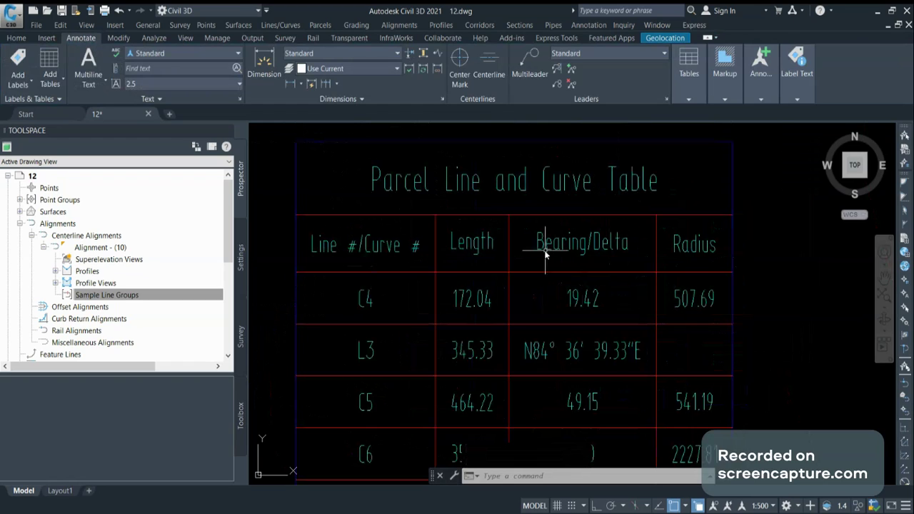
scroll(545, 253, down, 2)
scroll(483, 216, down, 5)
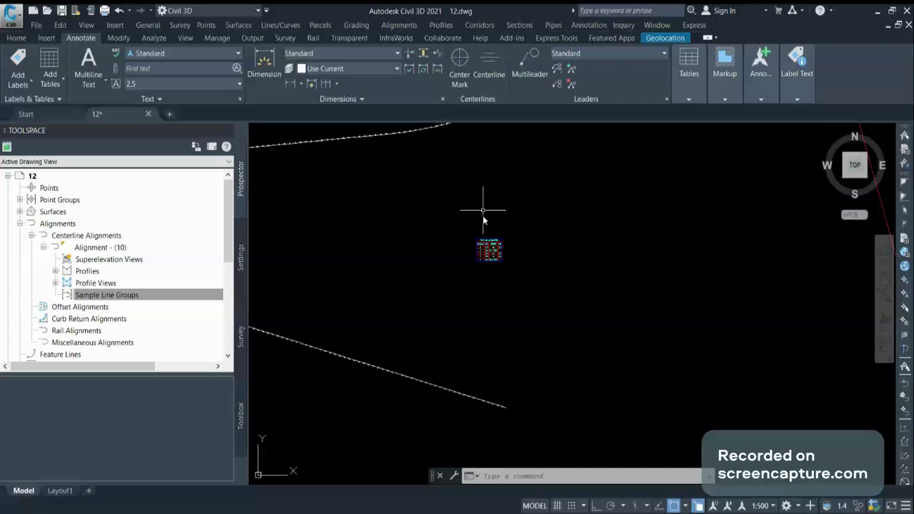
scroll(483, 216, up, 3)
scroll(509, 245, up, 3)
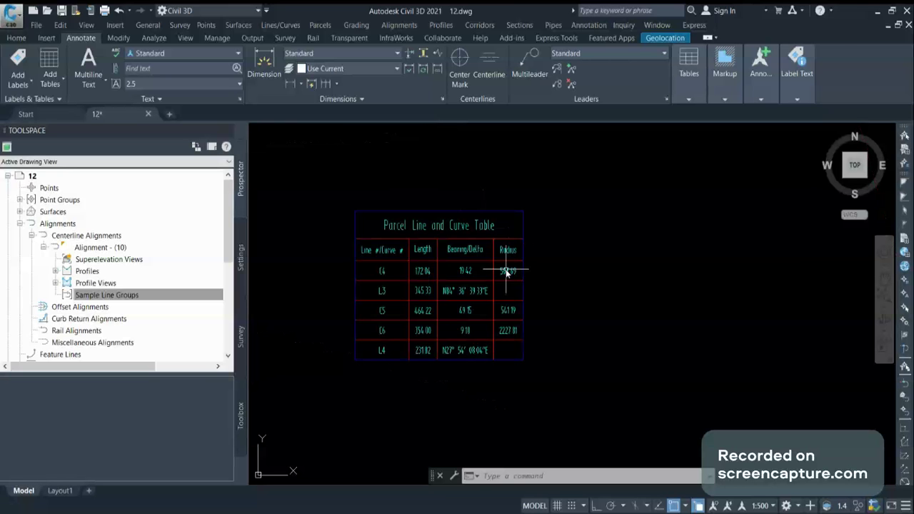
middle_drag(506, 271, 556, 288)
scroll(515, 289, up, 1)
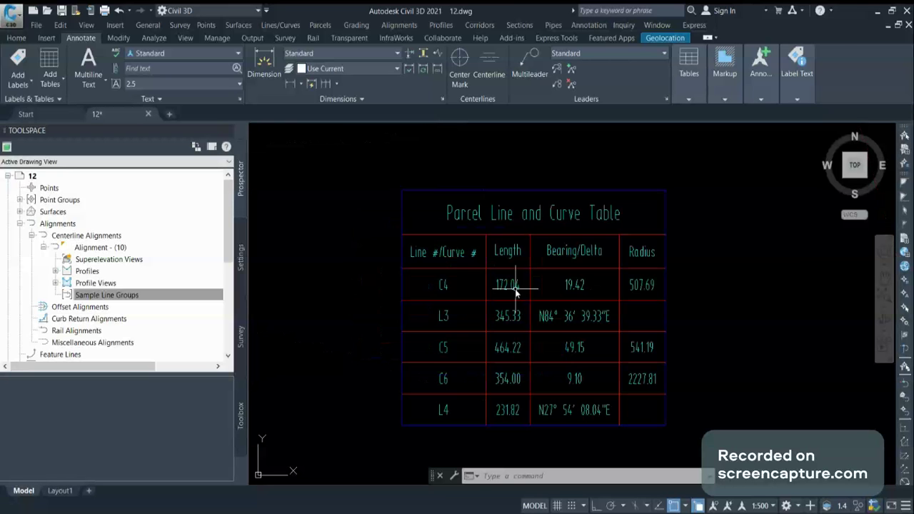
- Stretch the east end vertex of the cable polyline southward to flatten its last curve
scroll(540, 321, down, 5)
scroll(413, 277, down, 2)
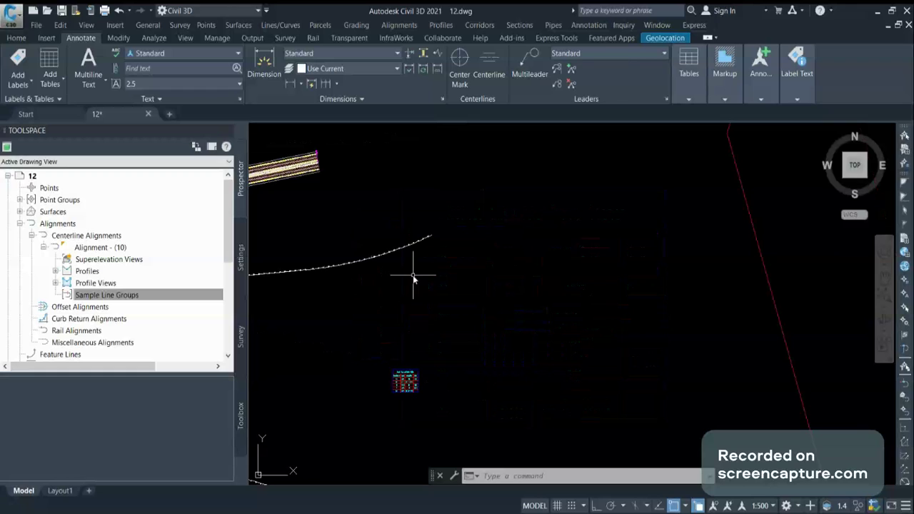
scroll(382, 258, up, 3)
key(Escape)
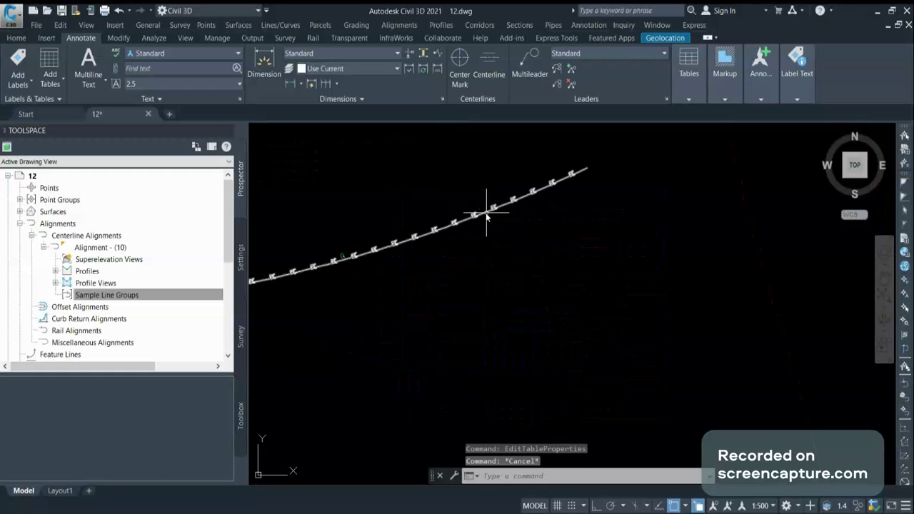
click(486, 216)
click(587, 169)
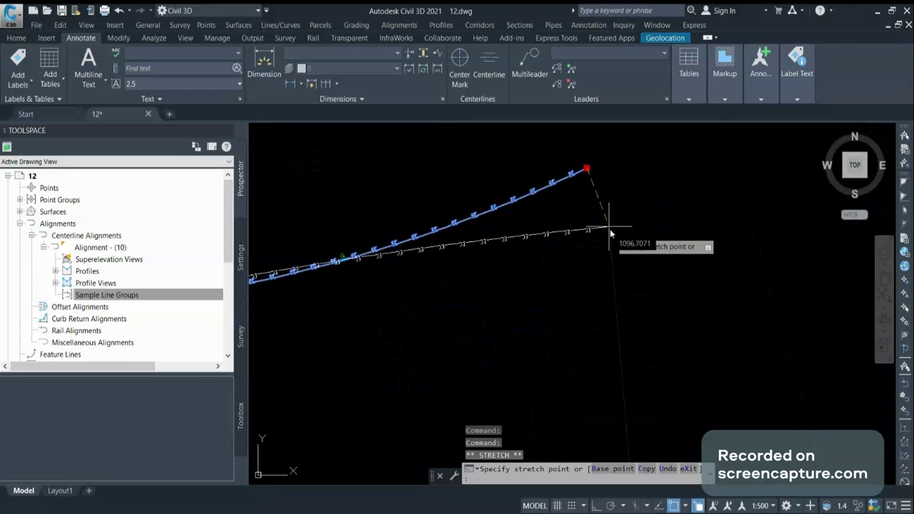
scroll(532, 306, down, 2)
- Check the length, delta and radius of curve C4 in the table, then clear the polyline selection
scroll(532, 378, up, 8)
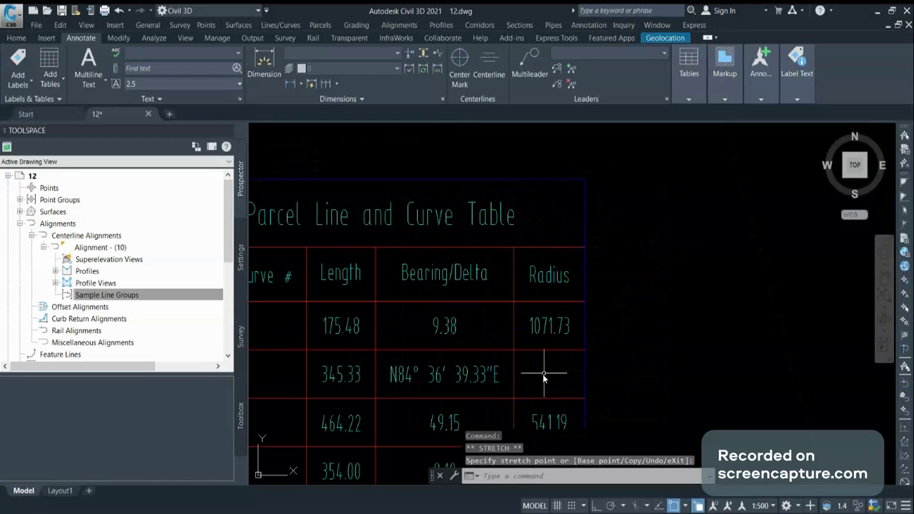
scroll(529, 344, down, 2)
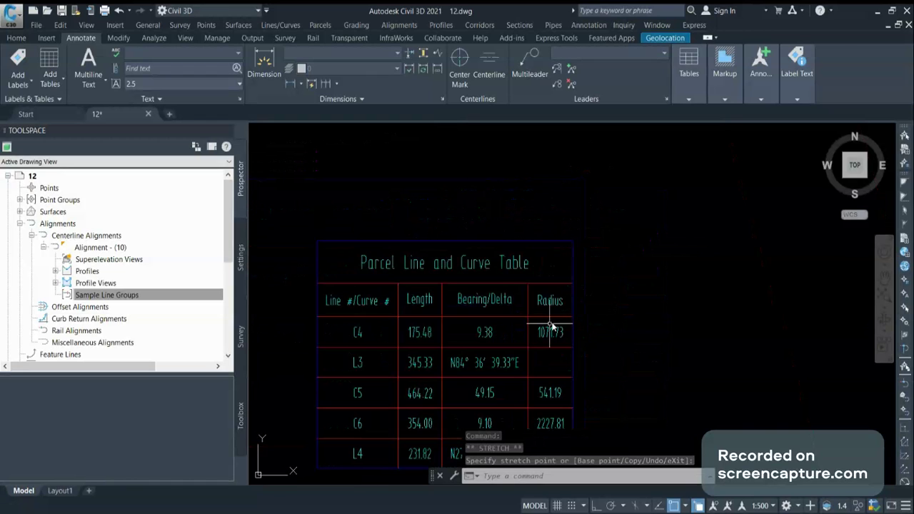
scroll(550, 327, down, 5)
key(Escape)
- Open the segment table's properties and start editing its Length & Bearing or Delta & Radius table style
scroll(546, 335, up, 1)
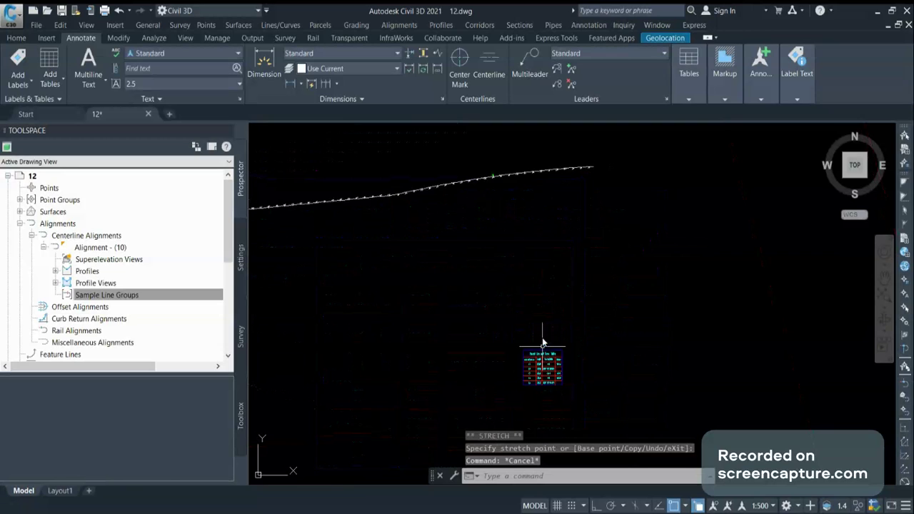
middle_drag(530, 365, 516, 265)
scroll(516, 265, up, 1)
scroll(516, 265, up, 2)
middle_drag(579, 253, 514, 226)
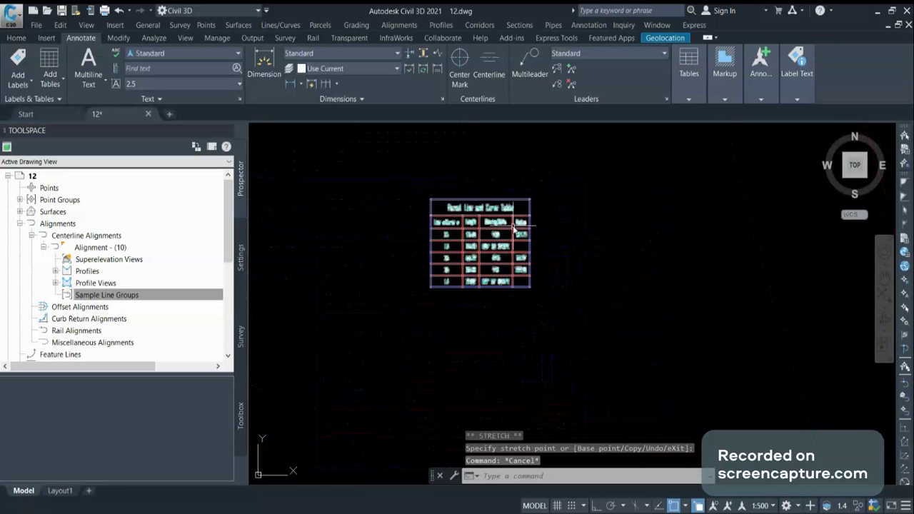
key(Escape)
scroll(513, 227, up, 4)
scroll(543, 215, down, 2)
click(539, 219)
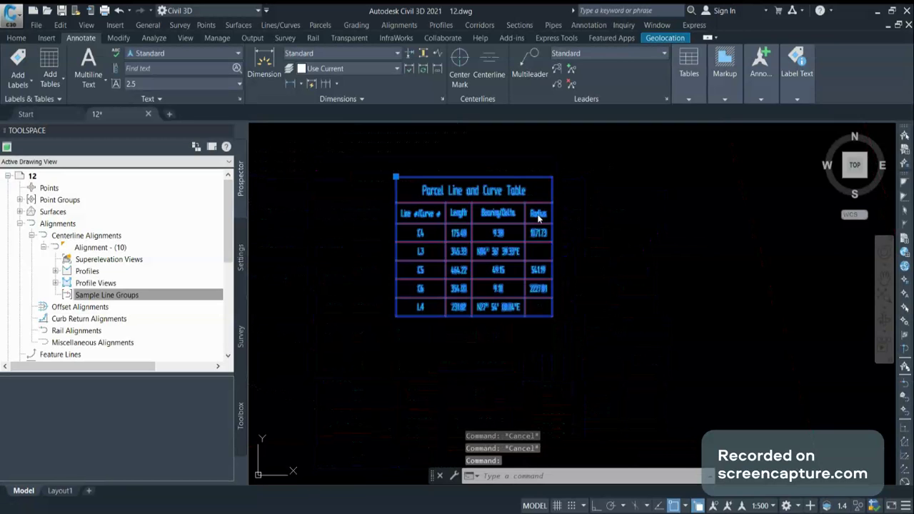
right_click(540, 218)
click(581, 340)
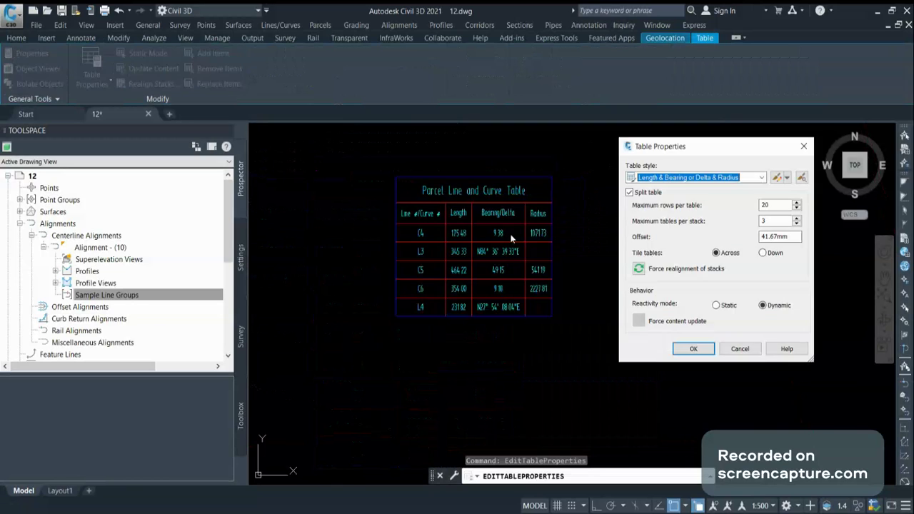
click(777, 178)
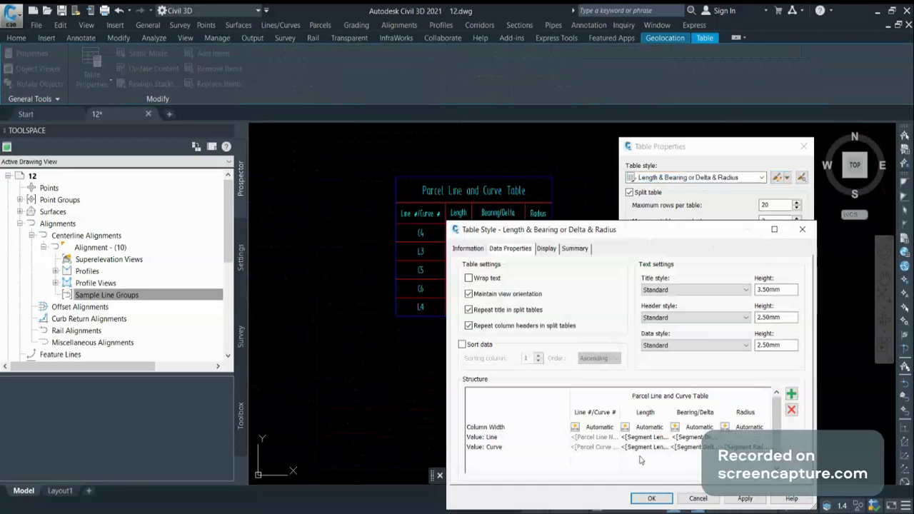
- Add a new column to the table style's structure and title it Northing
click(791, 394)
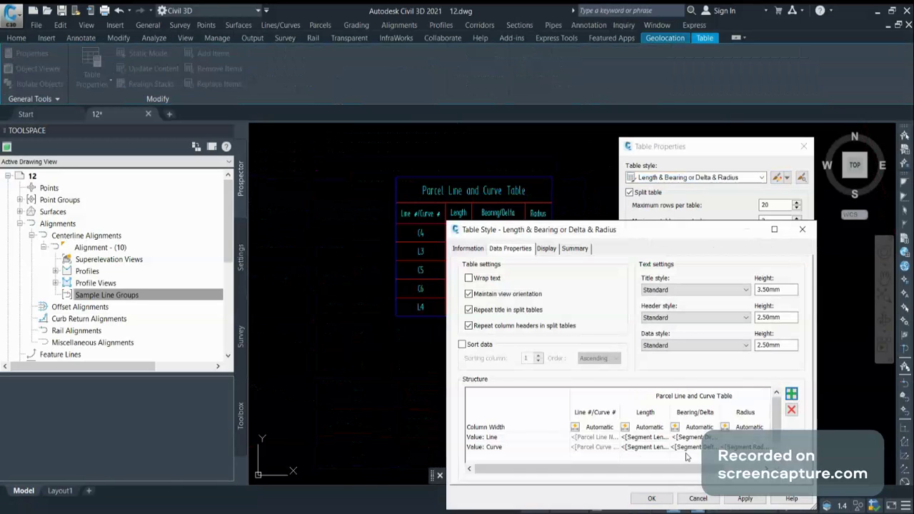
drag(701, 468, 740, 469)
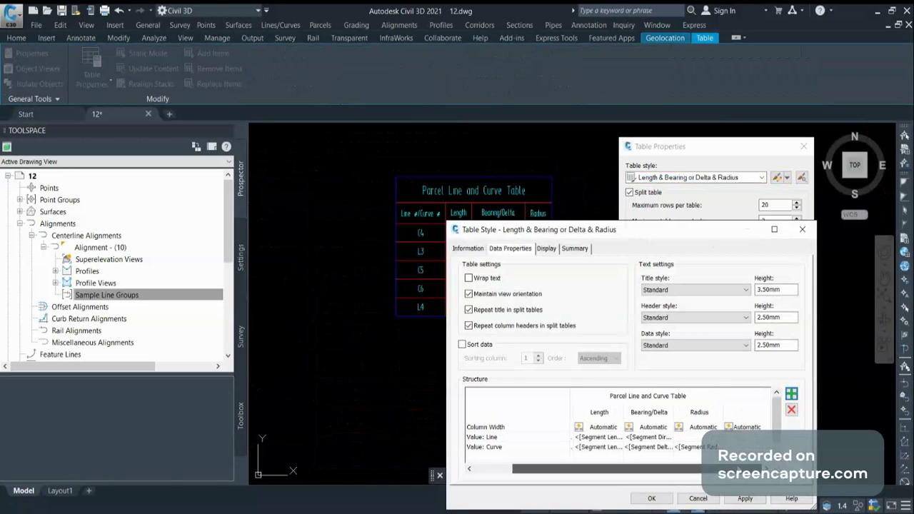
double_click(738, 413)
click(379, 93)
text(Northing)
click(368, 229)
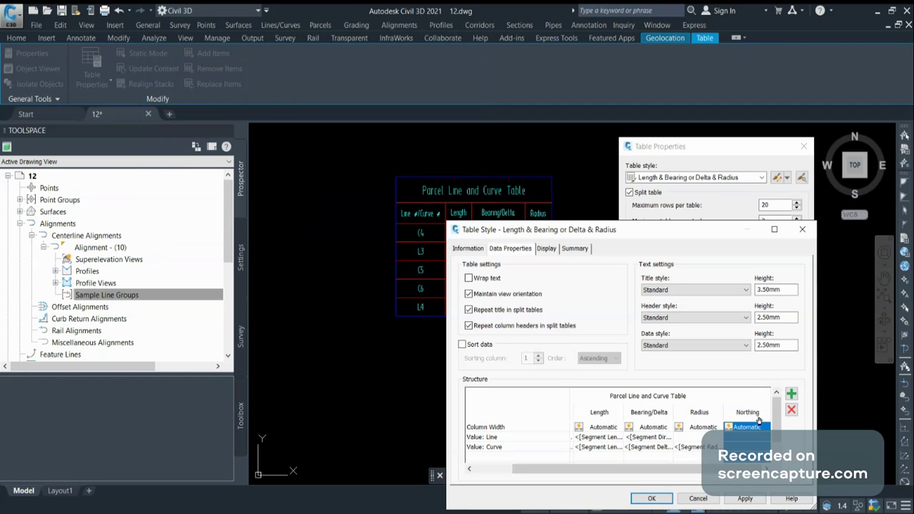
- Set the Northing column's line value to the Segment Start Northing property in meters with 0.001 precision
click(500, 437)
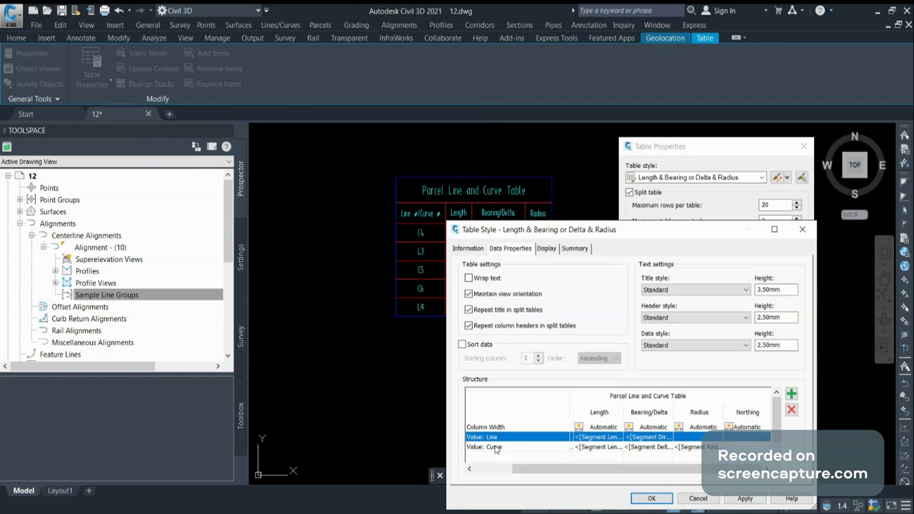
click(492, 447)
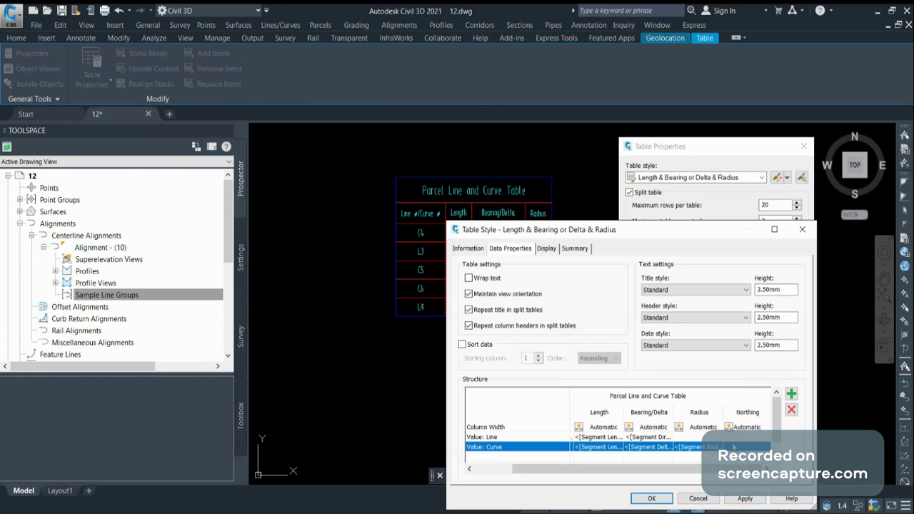
double_click(733, 447)
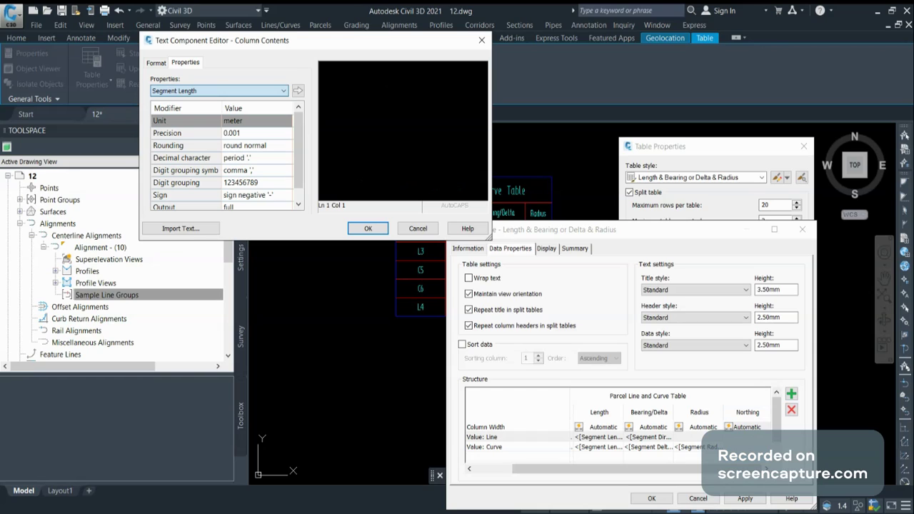
click(219, 91)
click(298, 90)
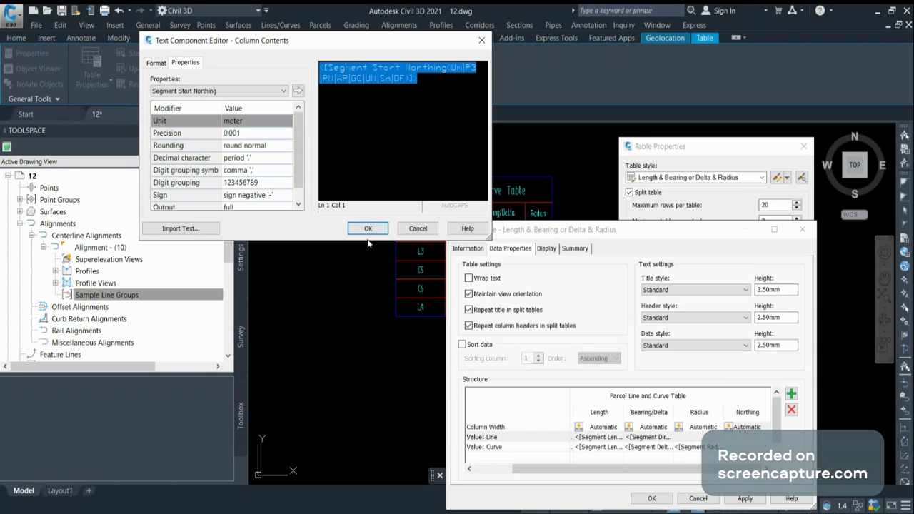
click(368, 229)
- Set the Northing column's curve value to Segment Start Northing as well, and apply the style to the table
double_click(733, 446)
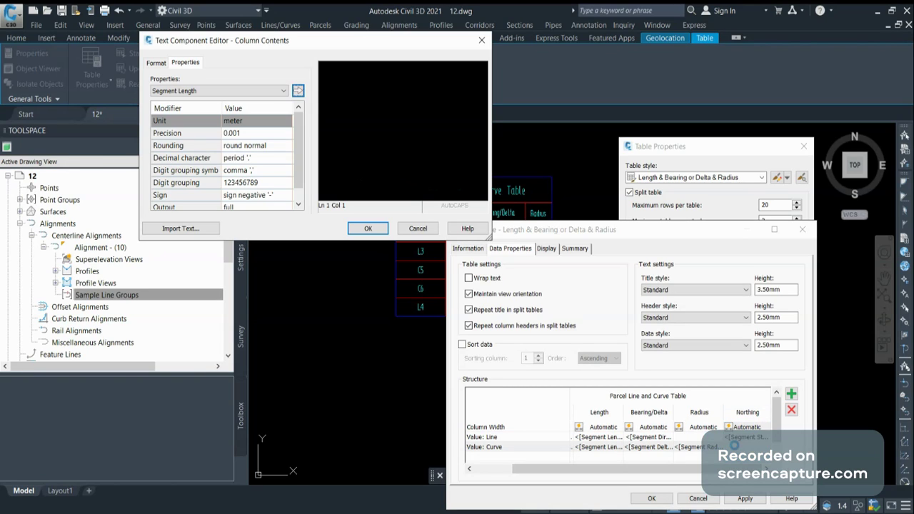
click(206, 90)
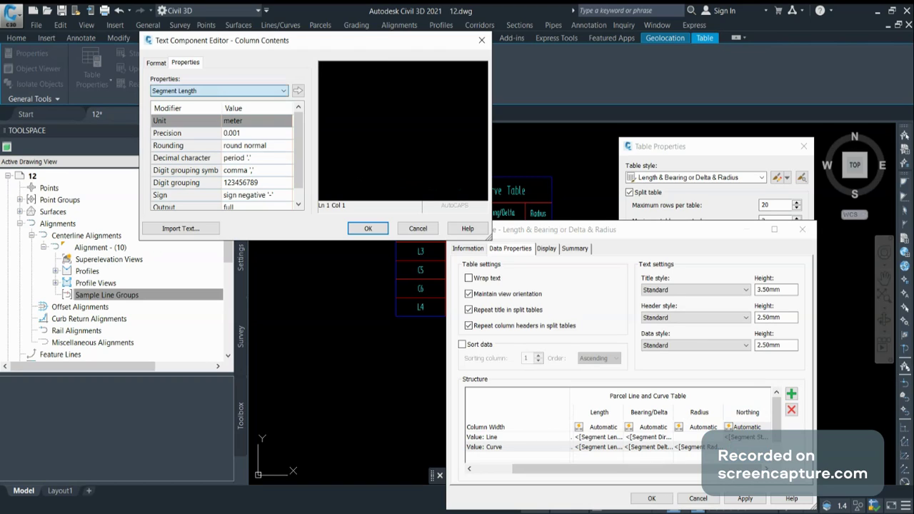
click(189, 120)
click(297, 90)
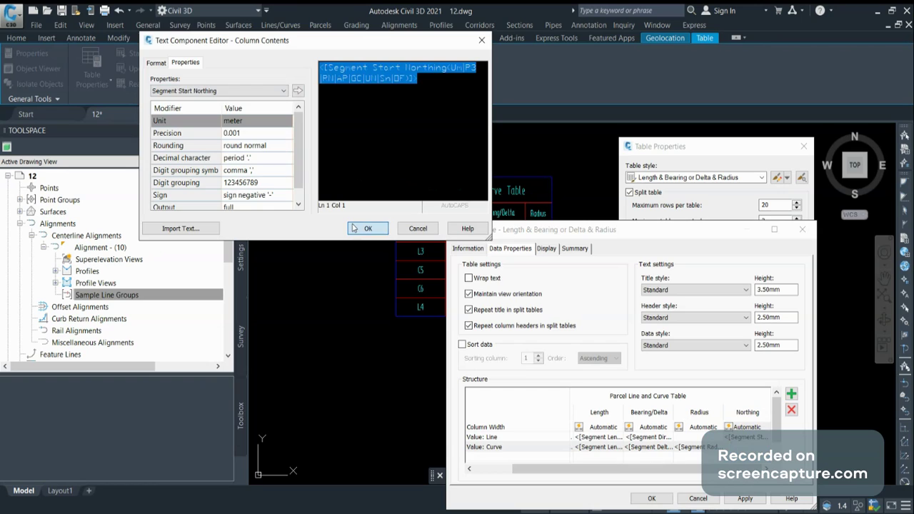
click(366, 227)
click(648, 498)
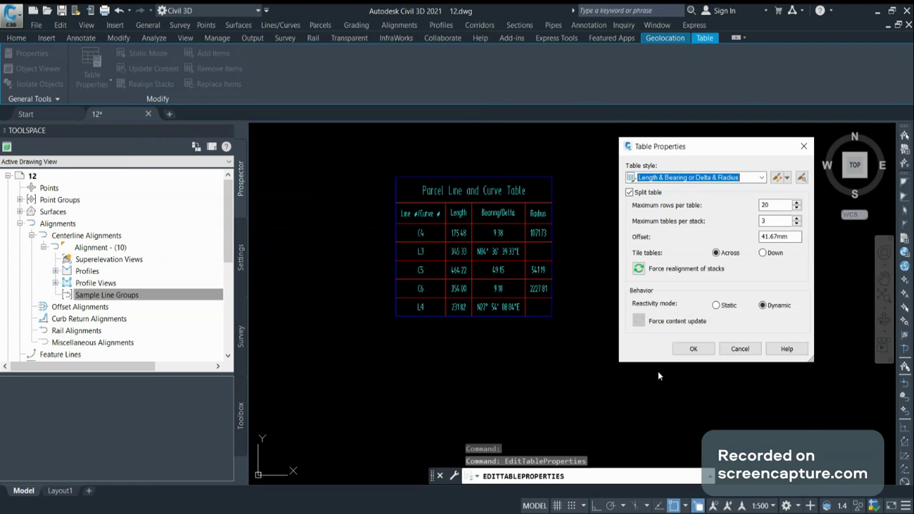
click(692, 347)
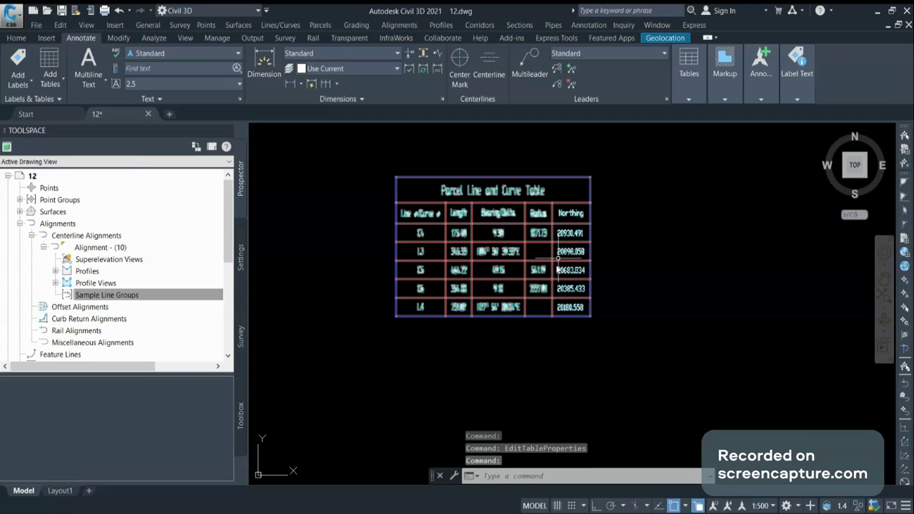
- Add multiple segment line/curve labels to the second line, which crosses the cable line and ends in the southeast
scroll(638, 255, down, 10)
mouse_move(638, 255)
middle_down()
mouse_move(655, 267)
mouse_move(568, 232)
middle_up()
key(Escape)
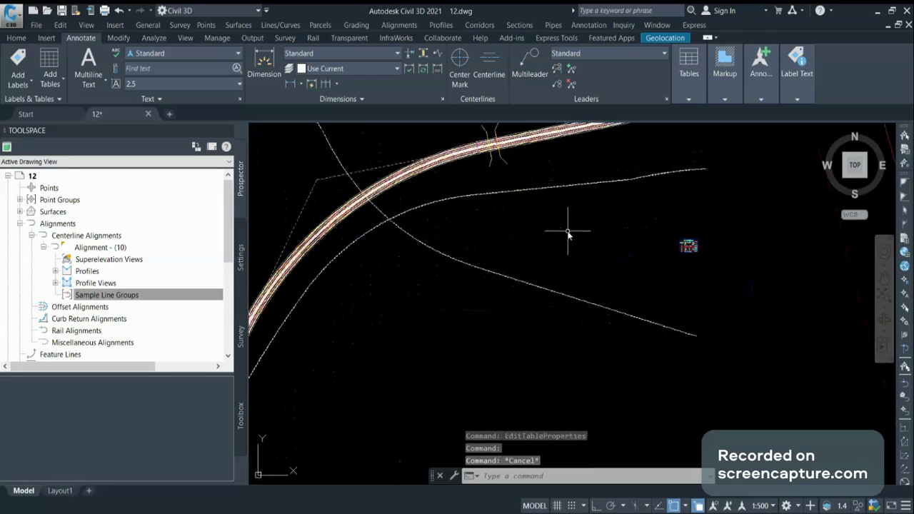
click(19, 80)
mouse_move(128, 308)
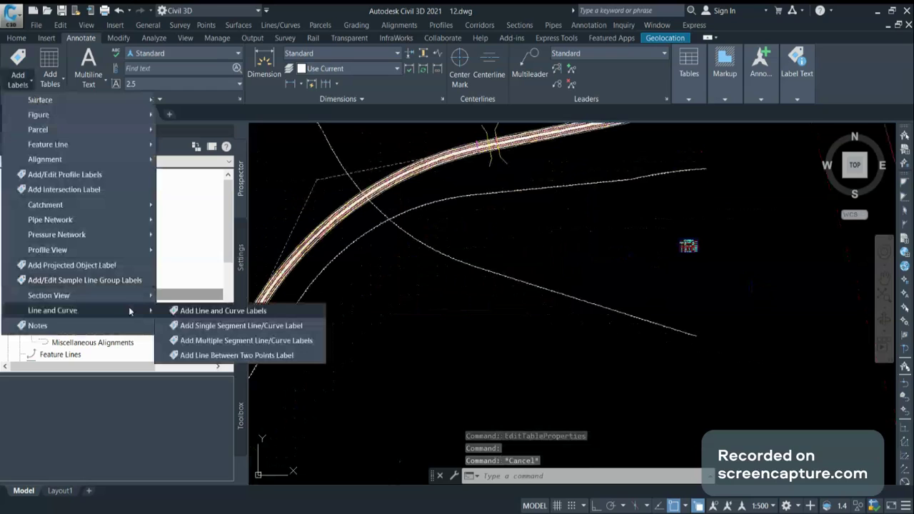
click(207, 341)
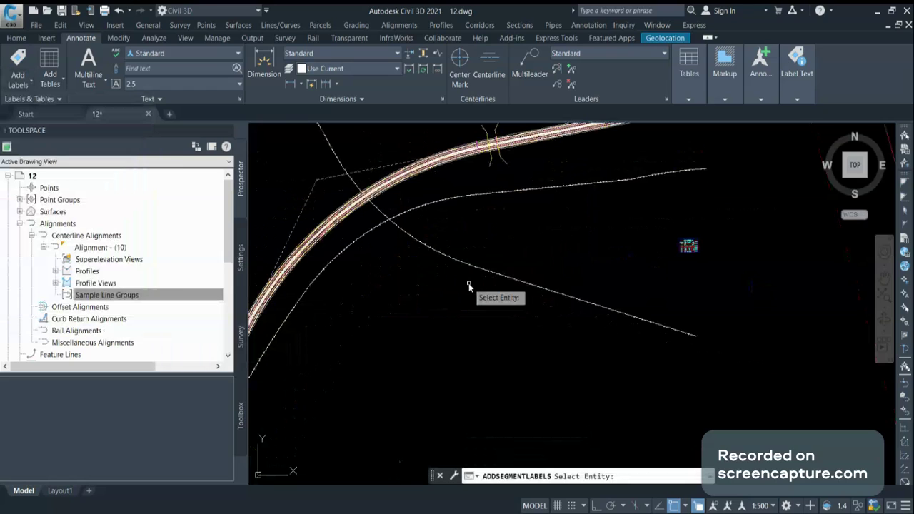
click(472, 271)
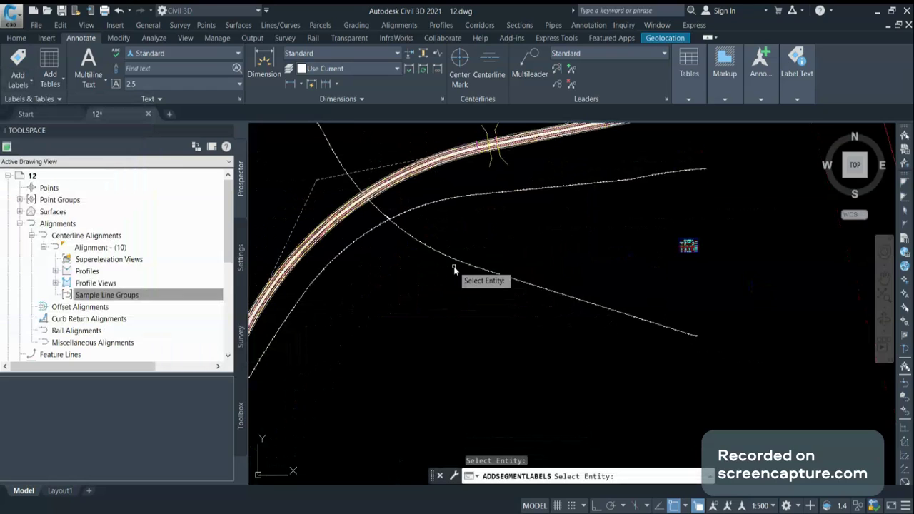
key(Return)
- Start a new line and curve segment table from picked labels and select the label at the crossing line's southeast end
click(50, 80)
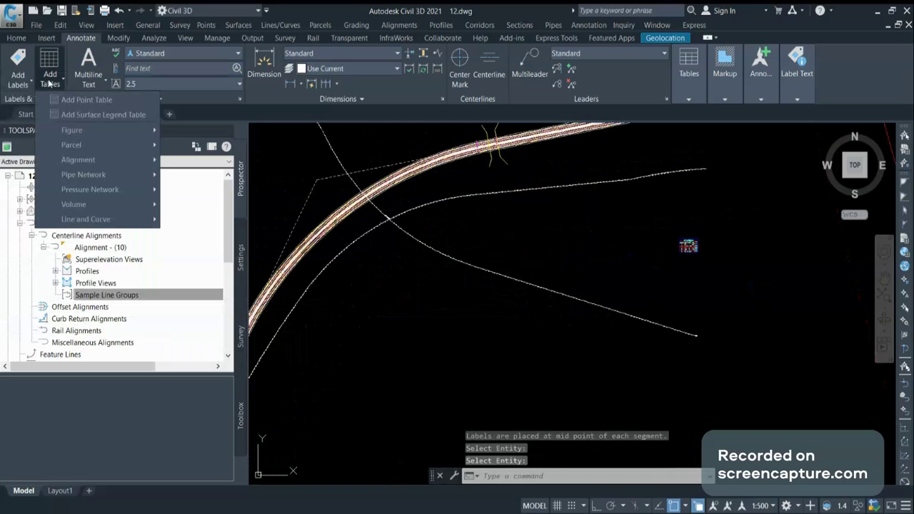
mouse_move(102, 219)
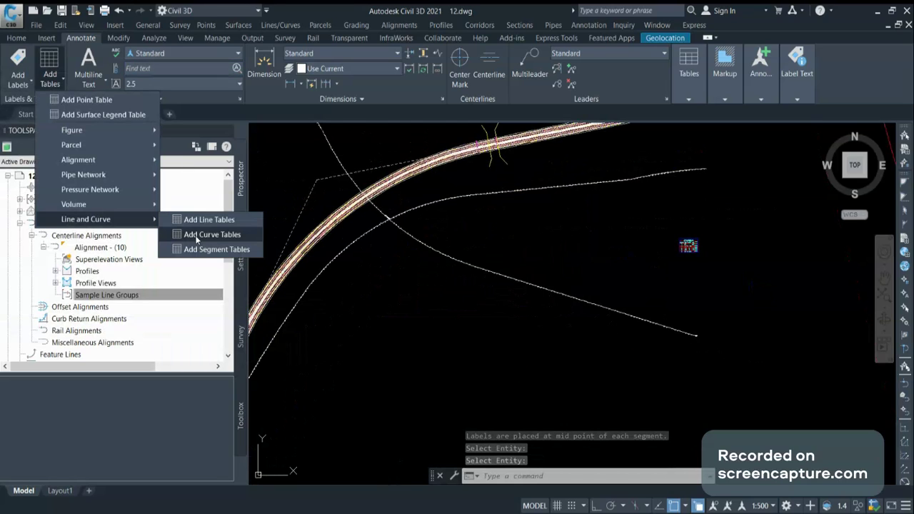
click(203, 235)
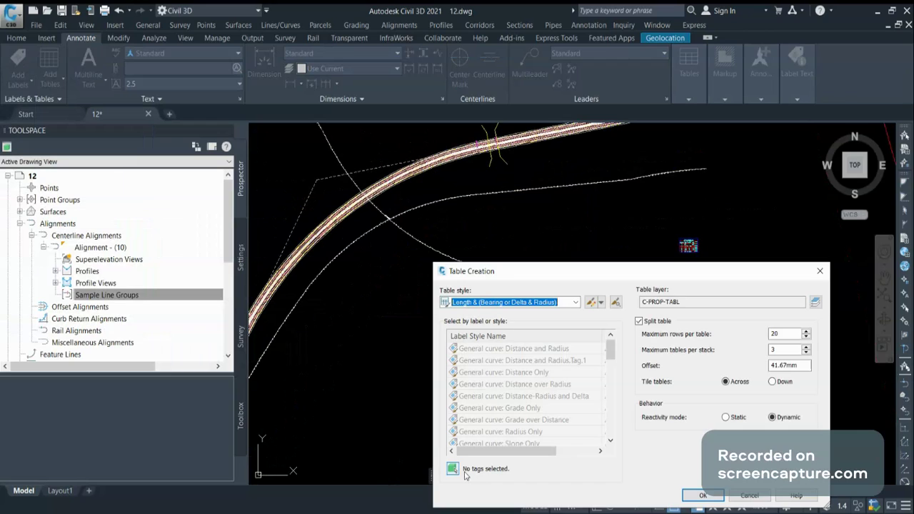
click(452, 468)
click(733, 310)
click(587, 256)
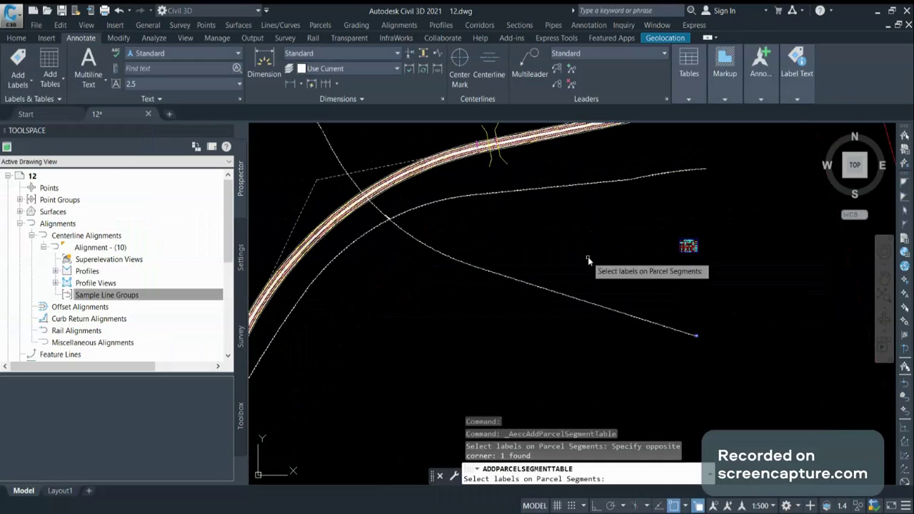
click(587, 256)
click(440, 229)
drag(440, 232, 301, 206)
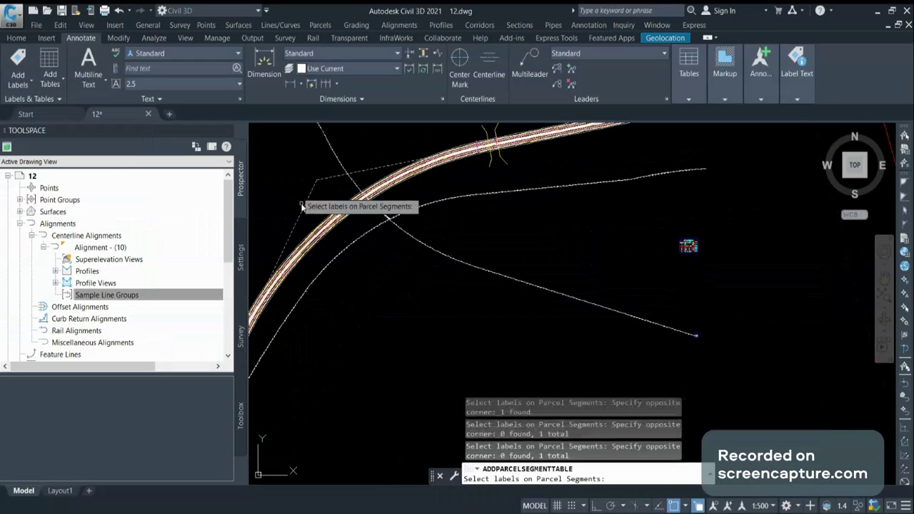
- Window-select the labels where the two lines cross, and remove the cable line's own curve label from the selection
click(307, 155)
click(444, 248)
middle_drag(330, 209, 360, 244)
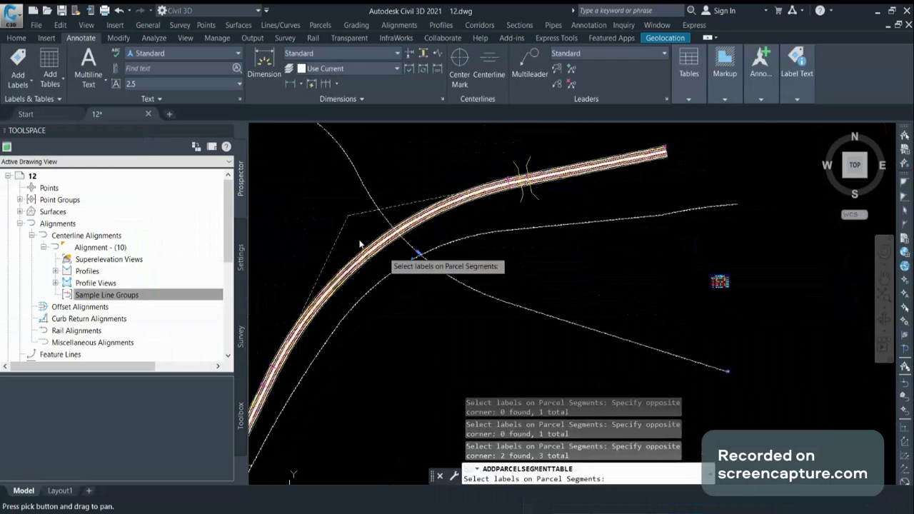
scroll(421, 250, up, 5)
shift+click(451, 265)
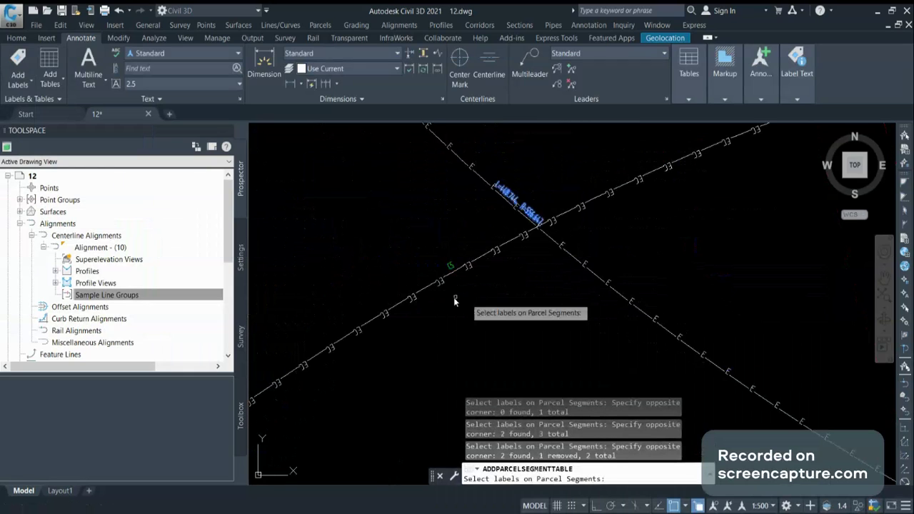
- Add the label on the crossing line's northwest curve to the table's label selection
scroll(455, 300, down, 5)
click(458, 182)
middle_drag(366, 186, 389, 253)
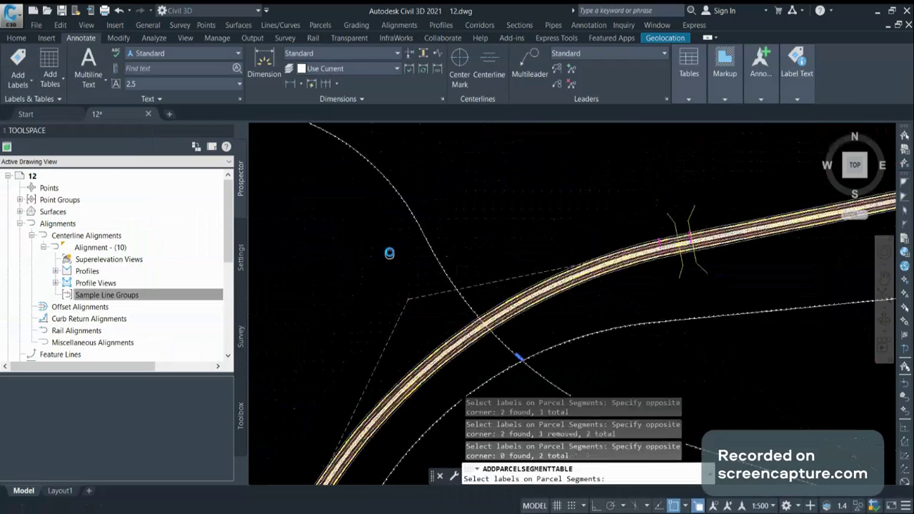
scroll(290, 251, down, 4)
click(302, 236)
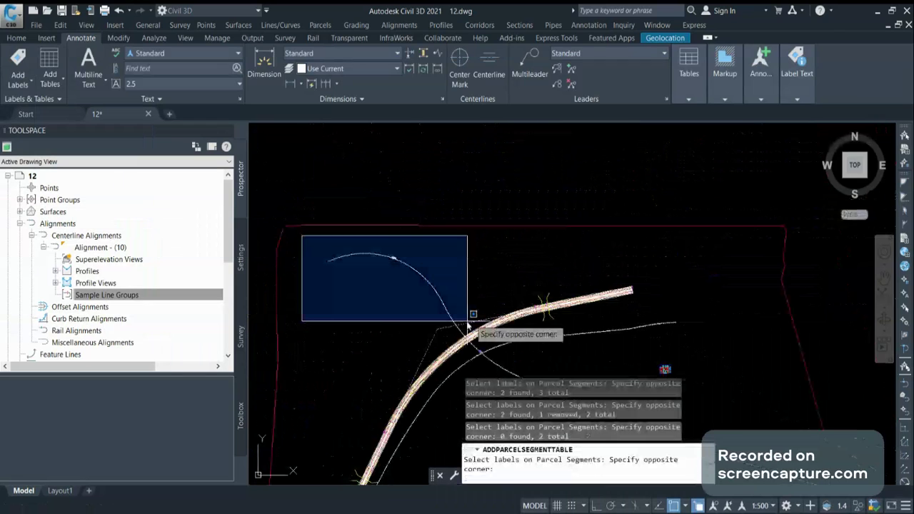
click(468, 325)
middle_drag(414, 299, 403, 285)
scroll(404, 278, up, 3)
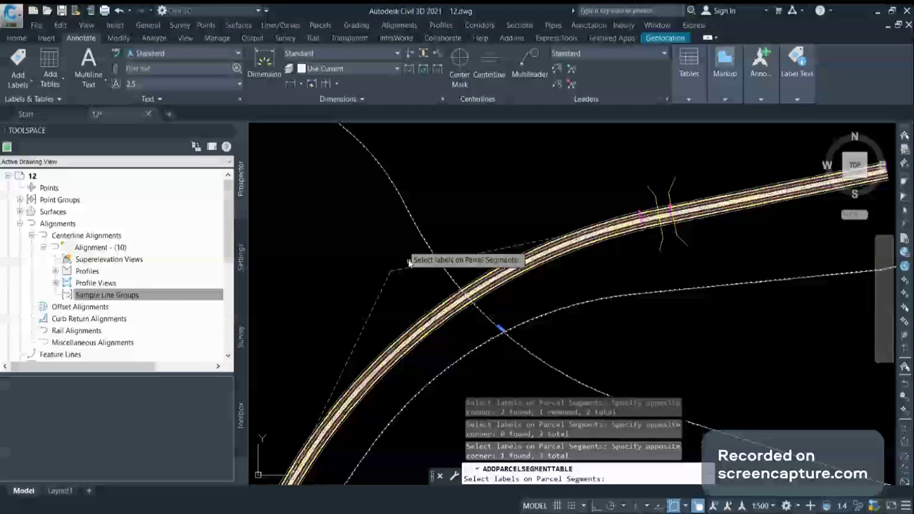
- Finish the label selection, create the dynamic segment table and place it in the empty area below the crossing line's southeast stretch
key(Return)
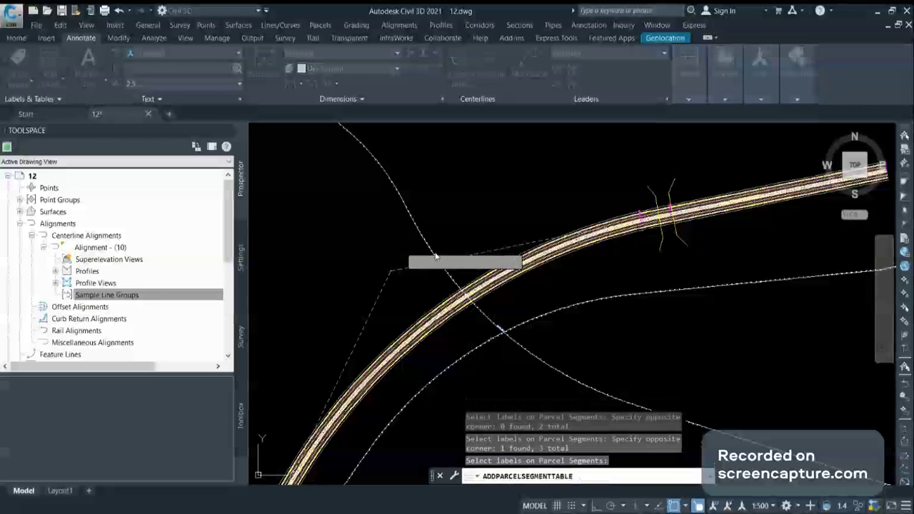
key(Return)
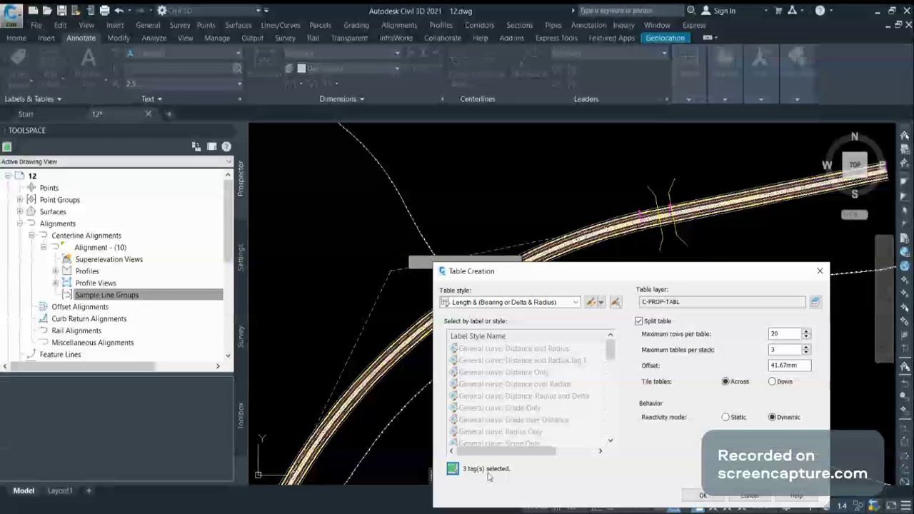
click(705, 495)
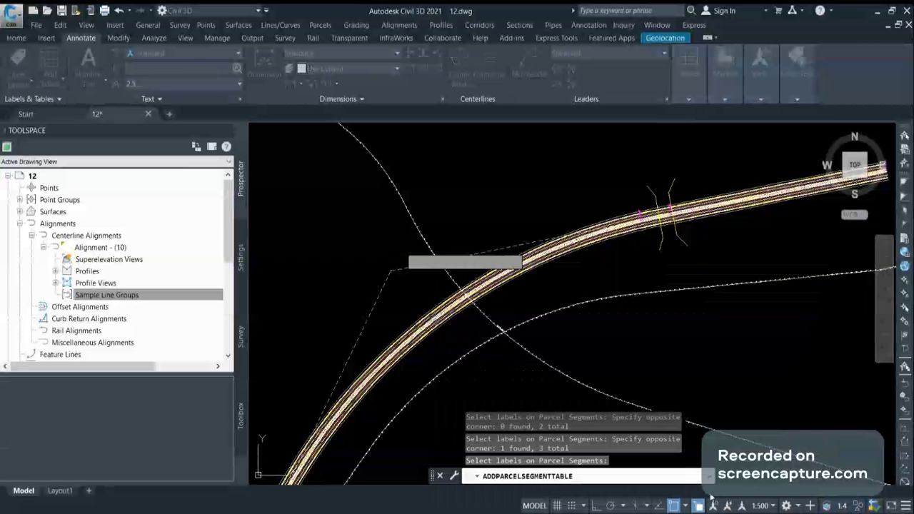
middle_drag(679, 400, 517, 243)
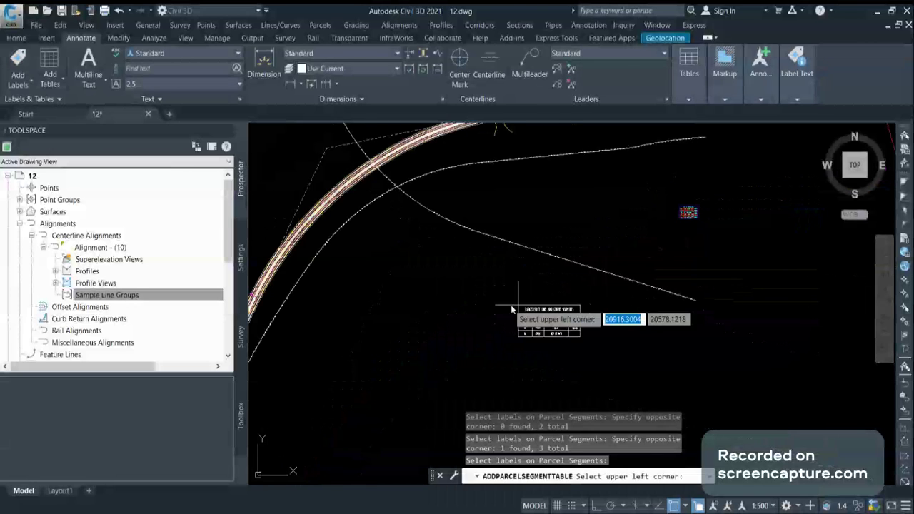
click(508, 305)
mouse_move(562, 323)
middle_down()
mouse_move(536, 225)
mouse_move(557, 273)
middle_up()
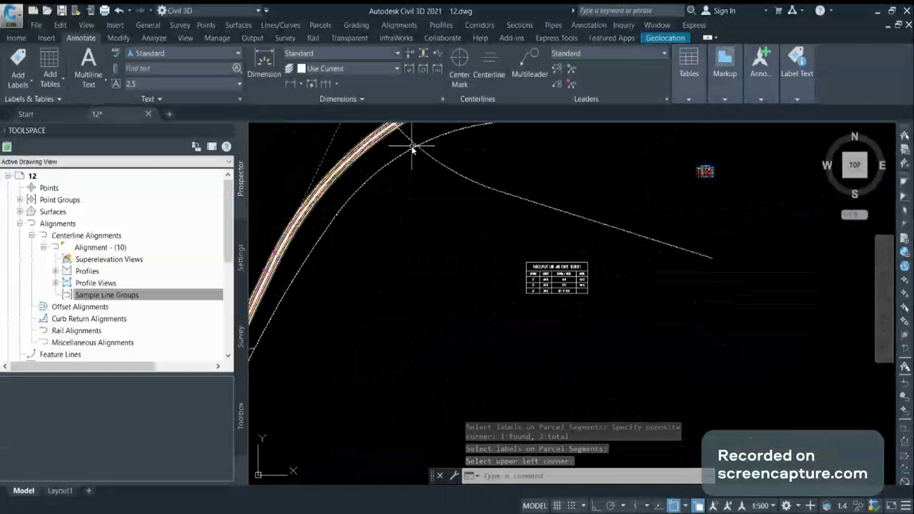
- Set the maximum rows per table to 4 in the properties of the cable line's Parcel Line and Curve Table
scroll(699, 256, up, 3)
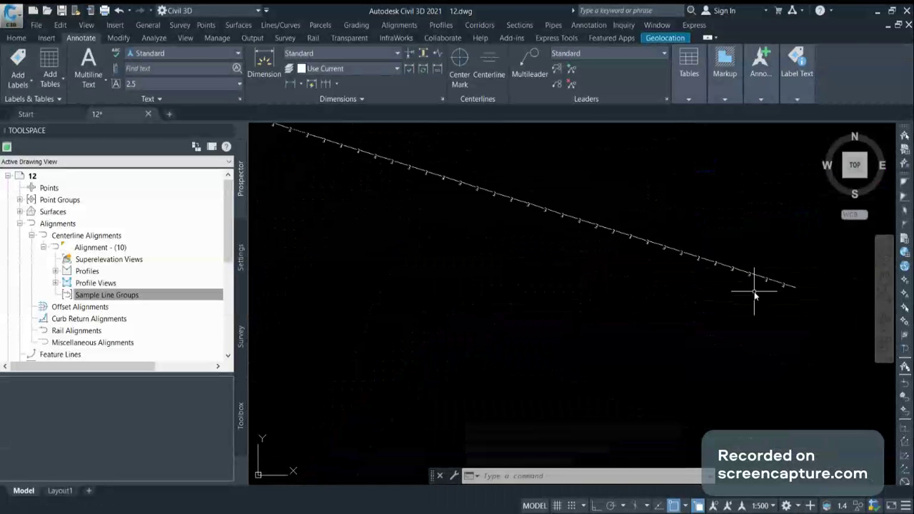
scroll(755, 293, down, 3)
middle_drag(493, 295, 518, 312)
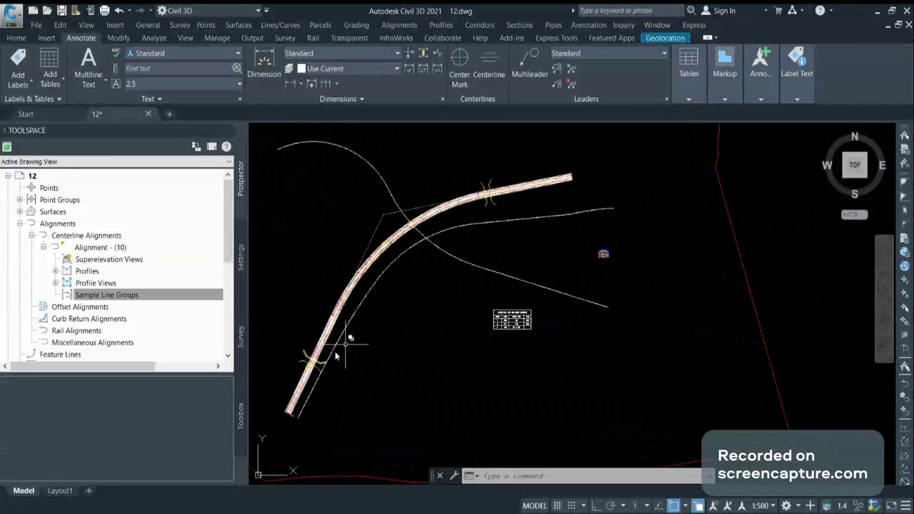
scroll(606, 240, up, 2)
scroll(606, 239, up, 5)
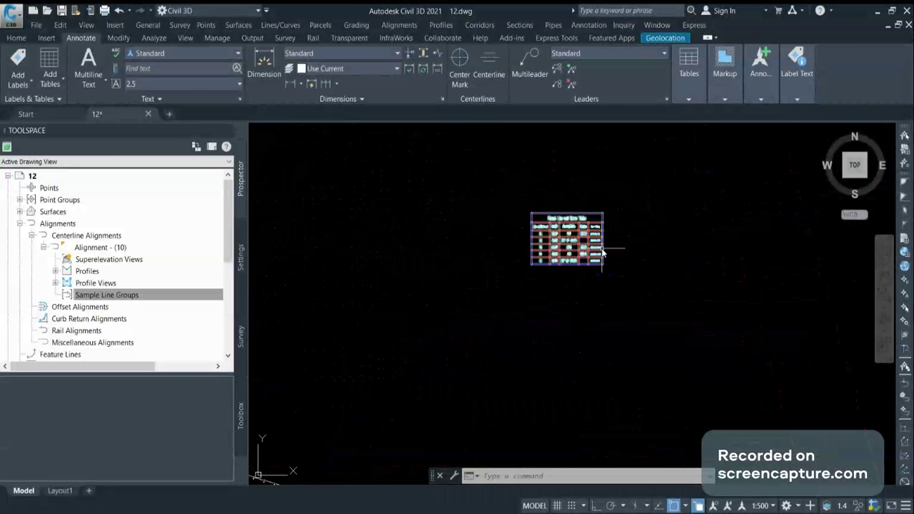
scroll(602, 251, up, 3)
mouse_move(572, 243)
middle_down()
mouse_move(551, 278)
mouse_move(498, 274)
mouse_move(426, 217)
middle_up()
click(405, 192)
right_click(405, 192)
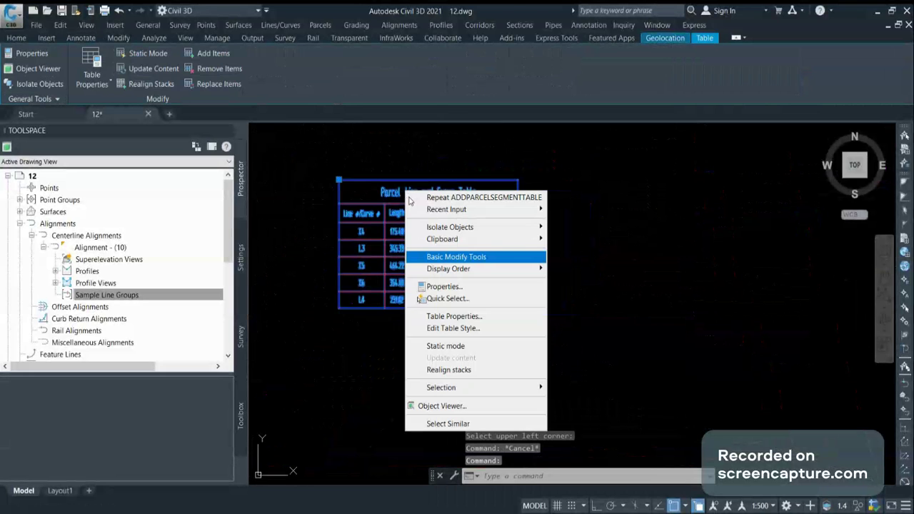
click(491, 316)
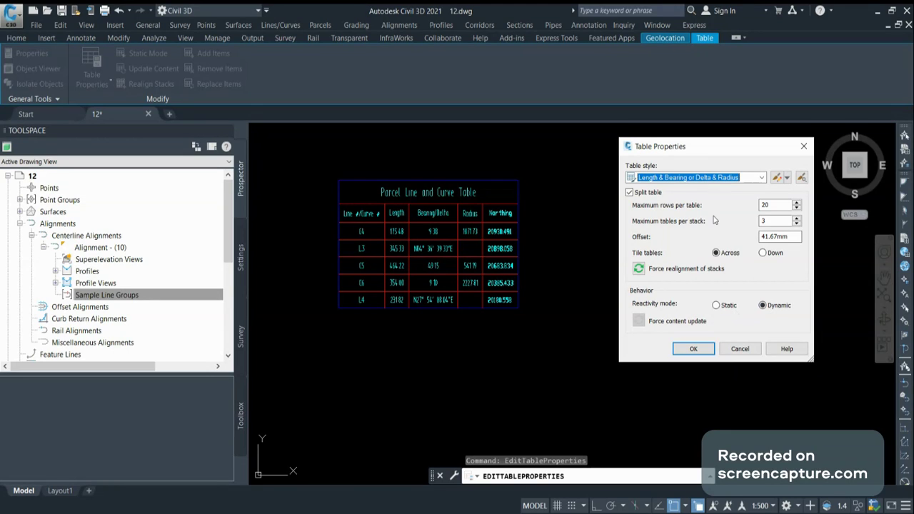
key(Tab)
text(4)
click(694, 350)
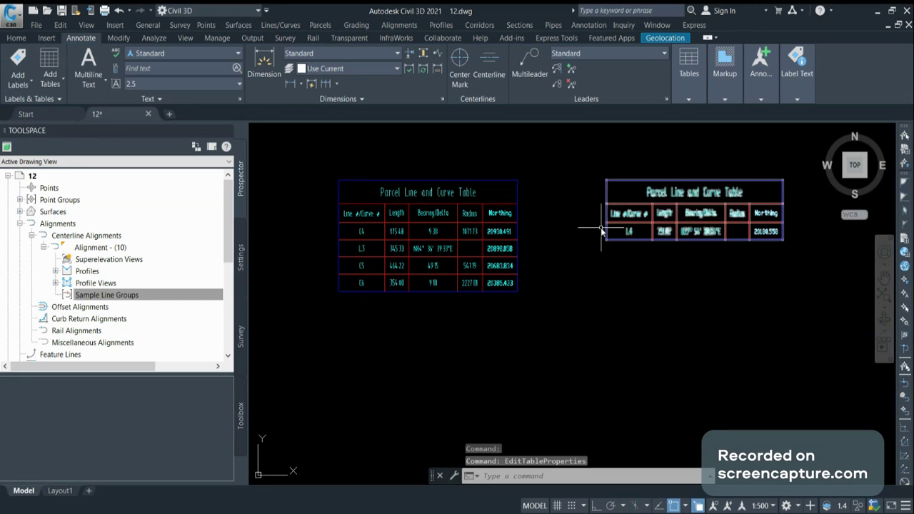
- Review the table properties of the split Parcel Line and Curve Table and close them without changes
key(Escape)
click(519, 212)
right_click(518, 214)
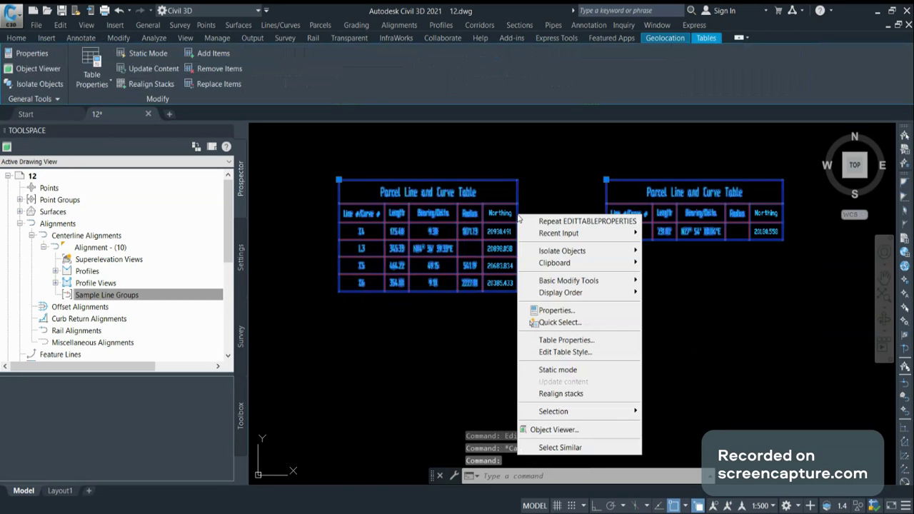
click(554, 341)
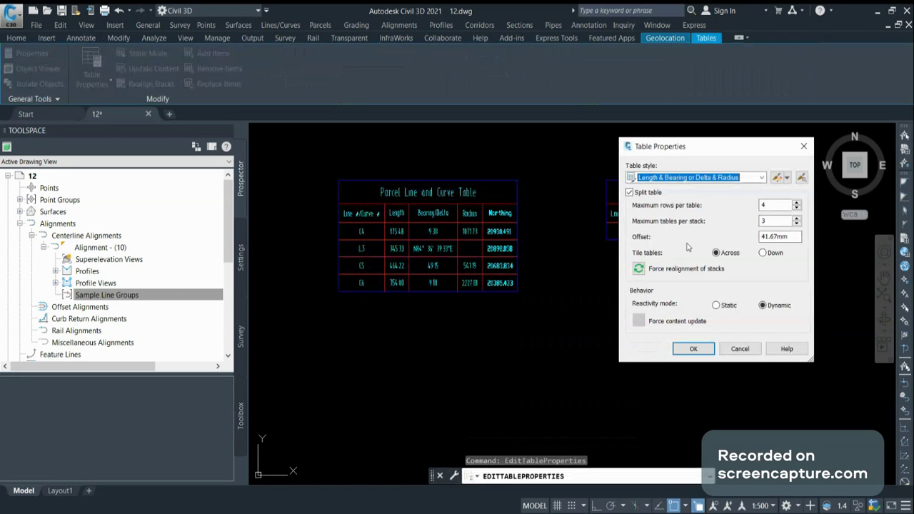
key(Escape)
scroll(603, 193, down, 1)
scroll(706, 259, down, 5)
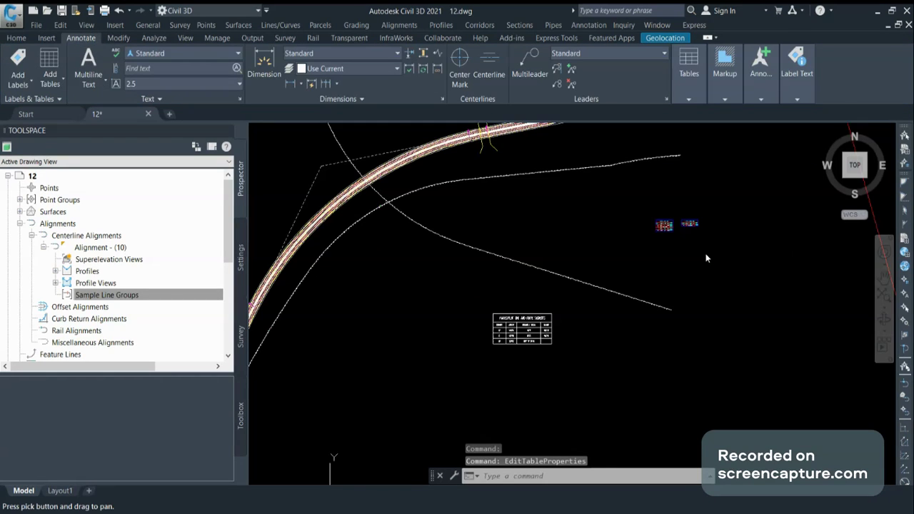
scroll(519, 247, down, 4)
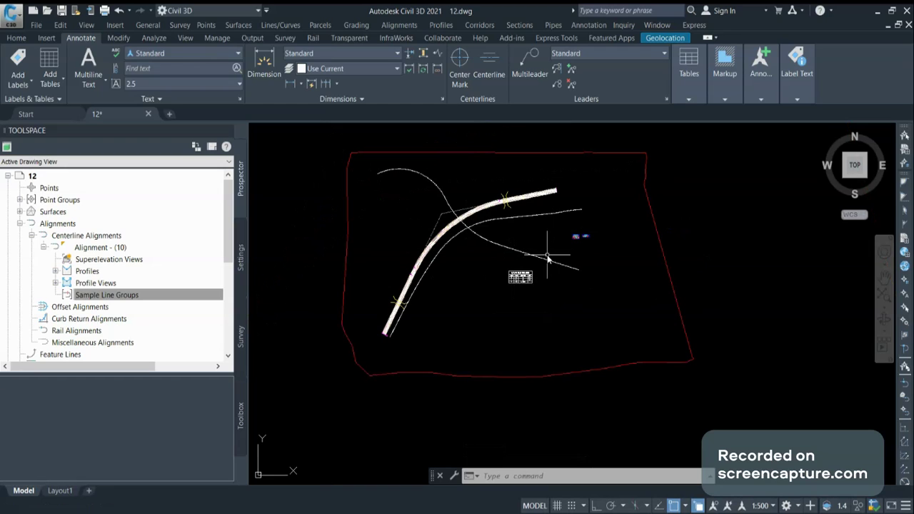
mouse_move(536, 355)
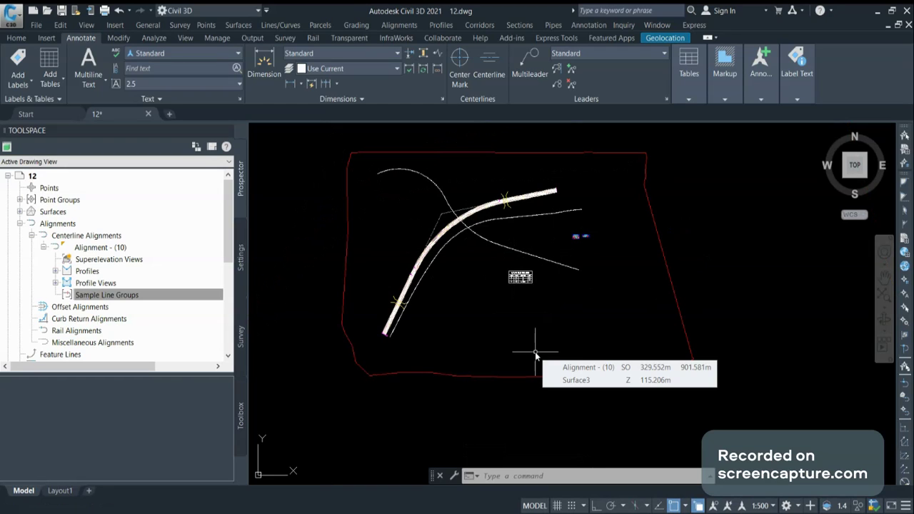